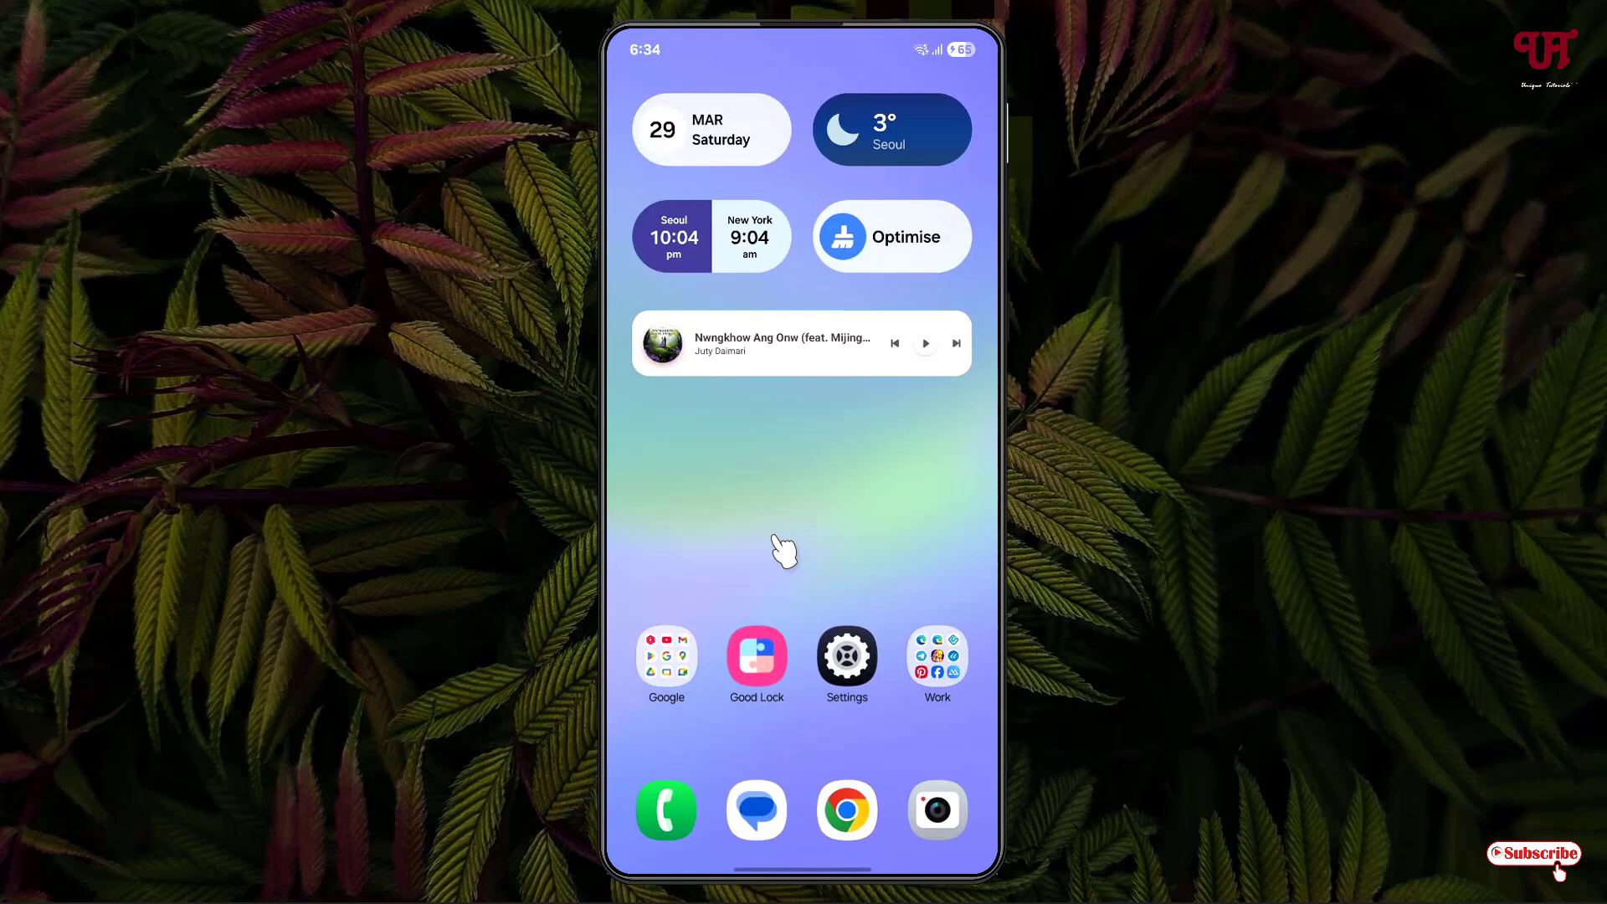
Check Good Lock's Life up plugins, then open Chrome on APKMirror's Home Up releases list
left_click(760, 658)
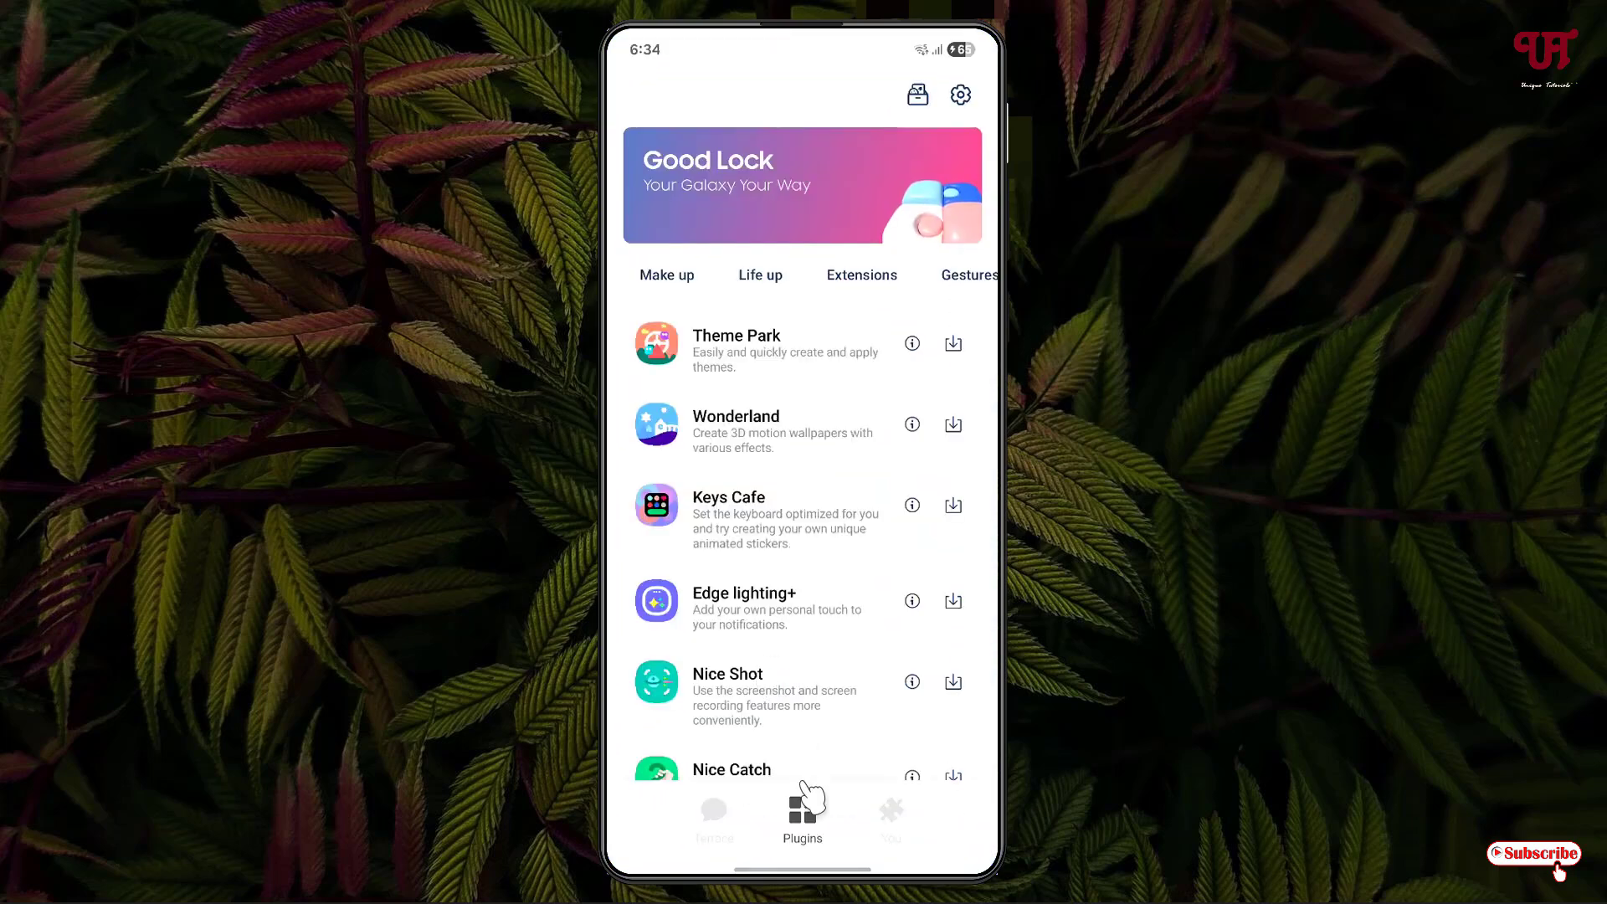
scroll(804, 502, "down", 5)
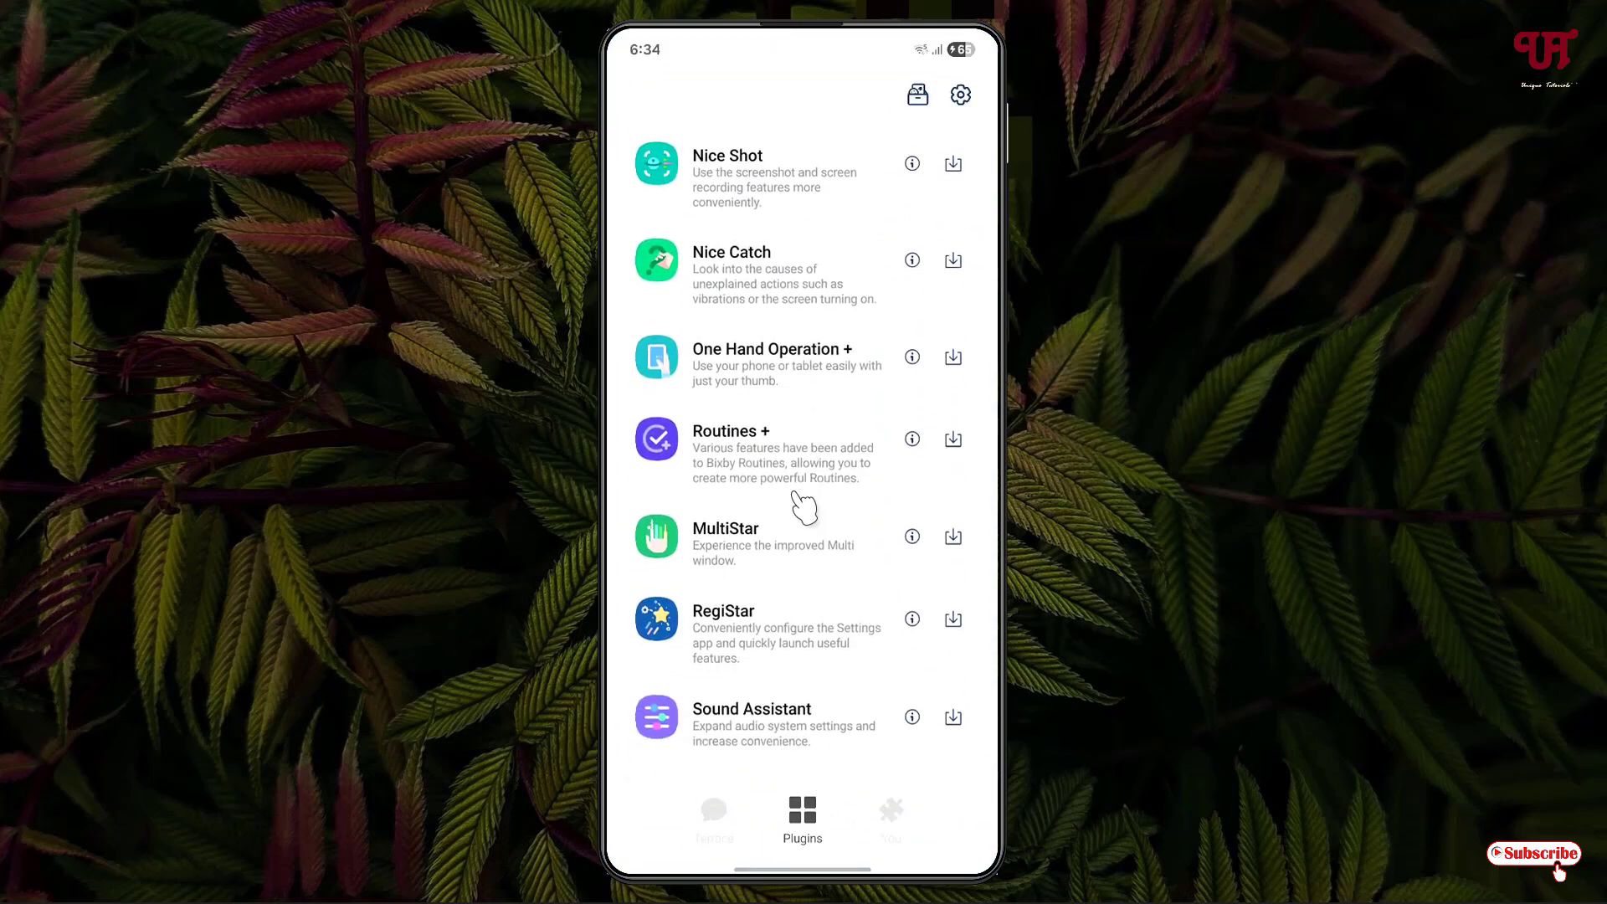
scroll(803, 505, "up", 1)
scroll(803, 503, "up", 3)
scroll(803, 502, "up", 1)
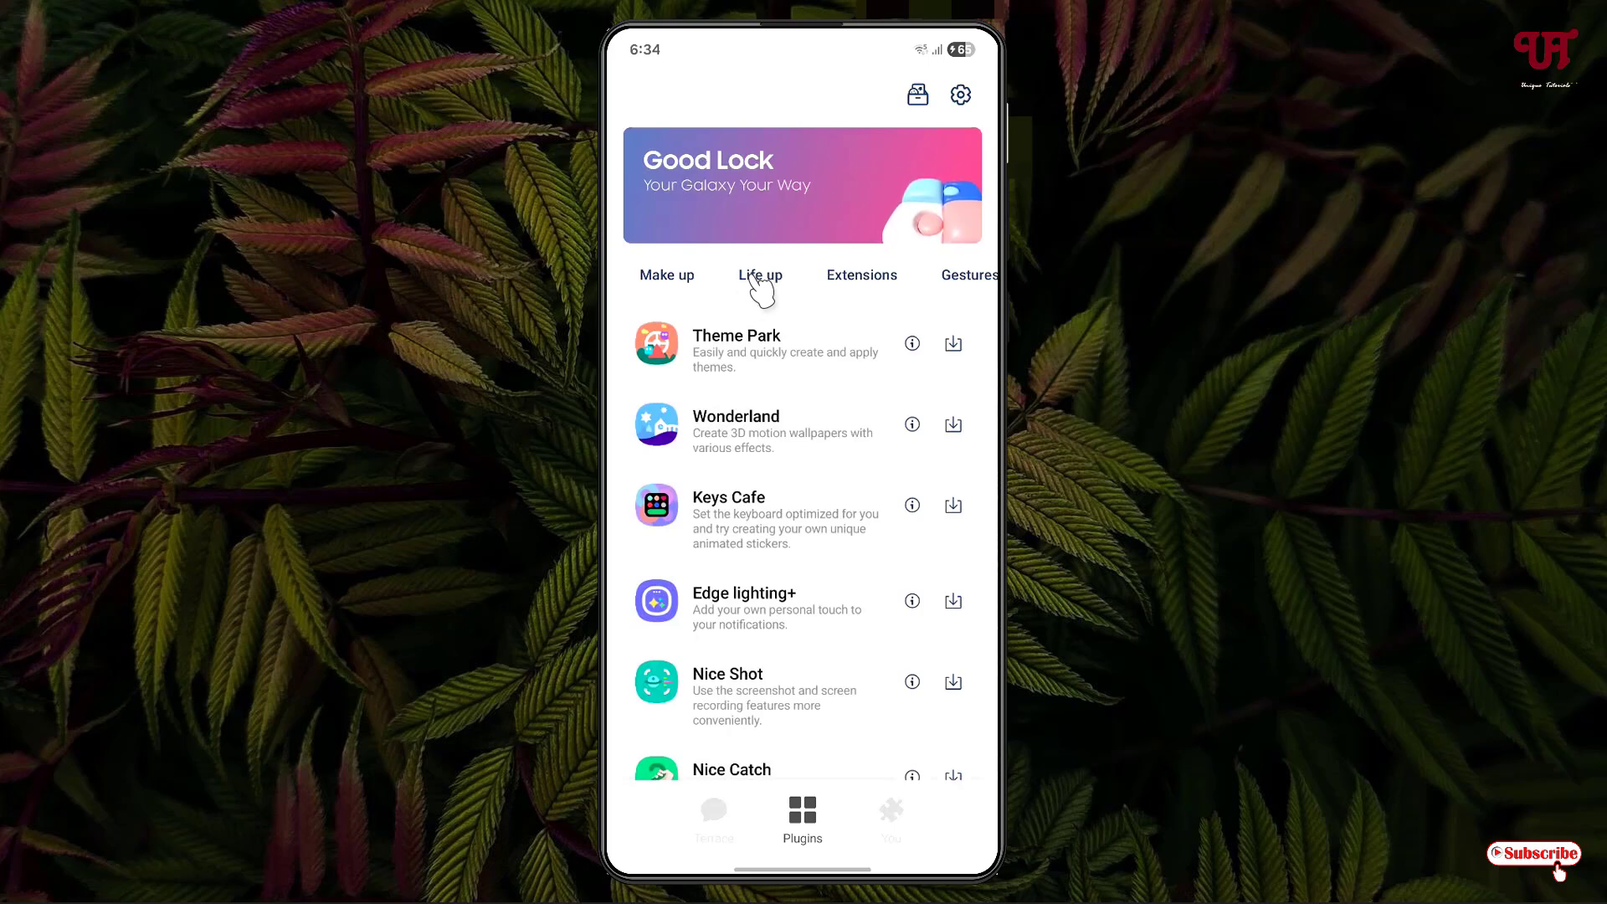
left_click(760, 279)
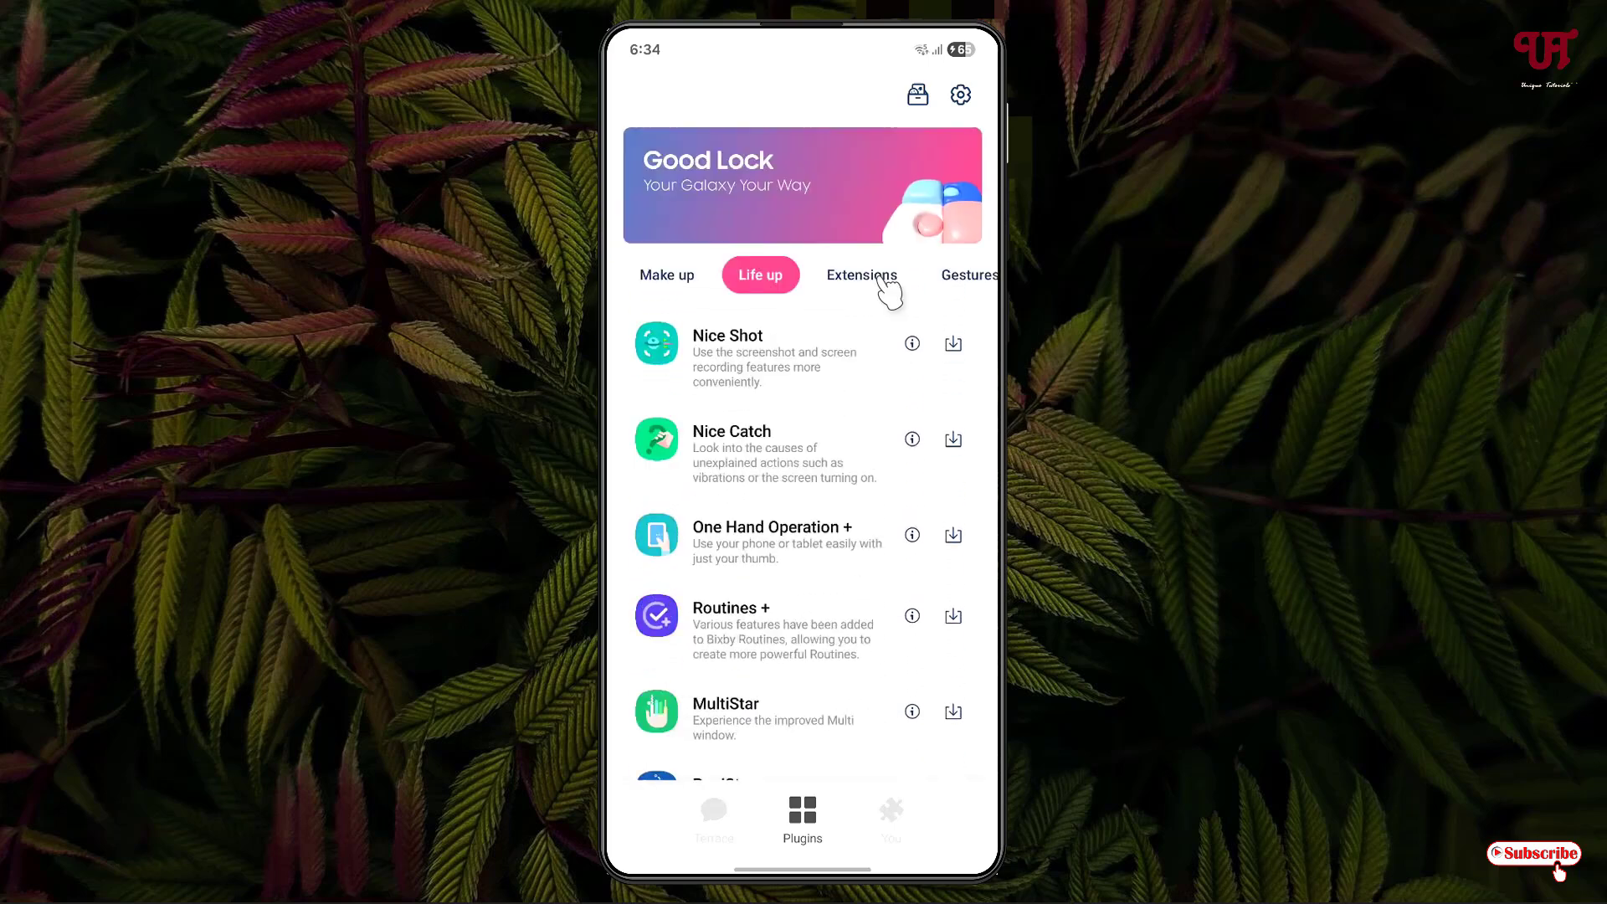
scroll(887, 288, "down", 5)
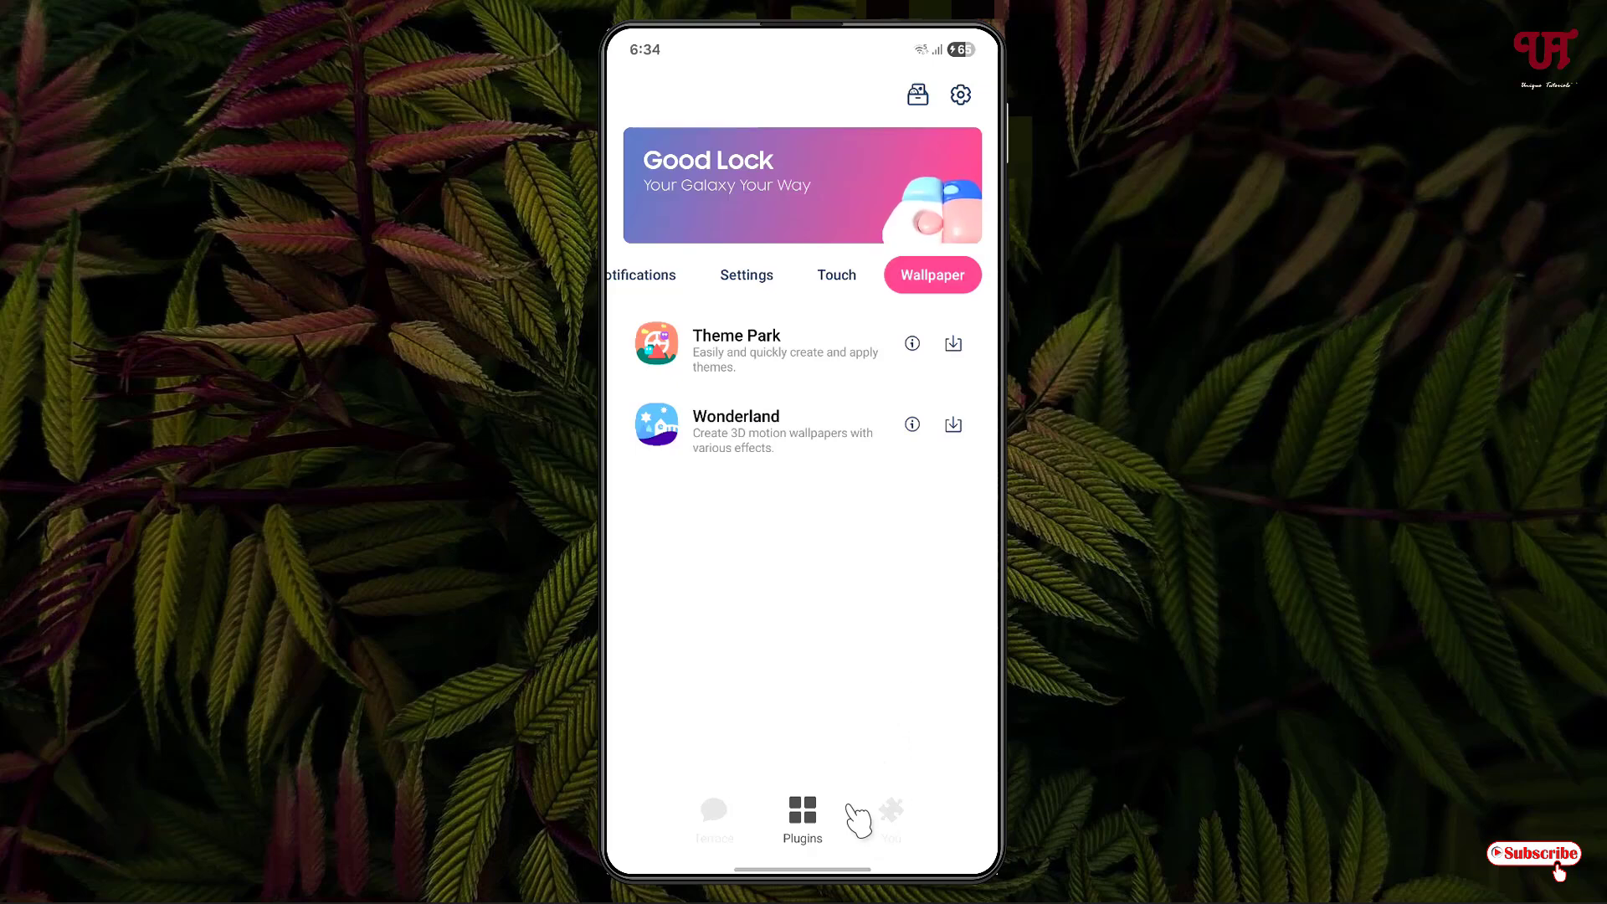
left_click_drag(863, 775, 873, 528)
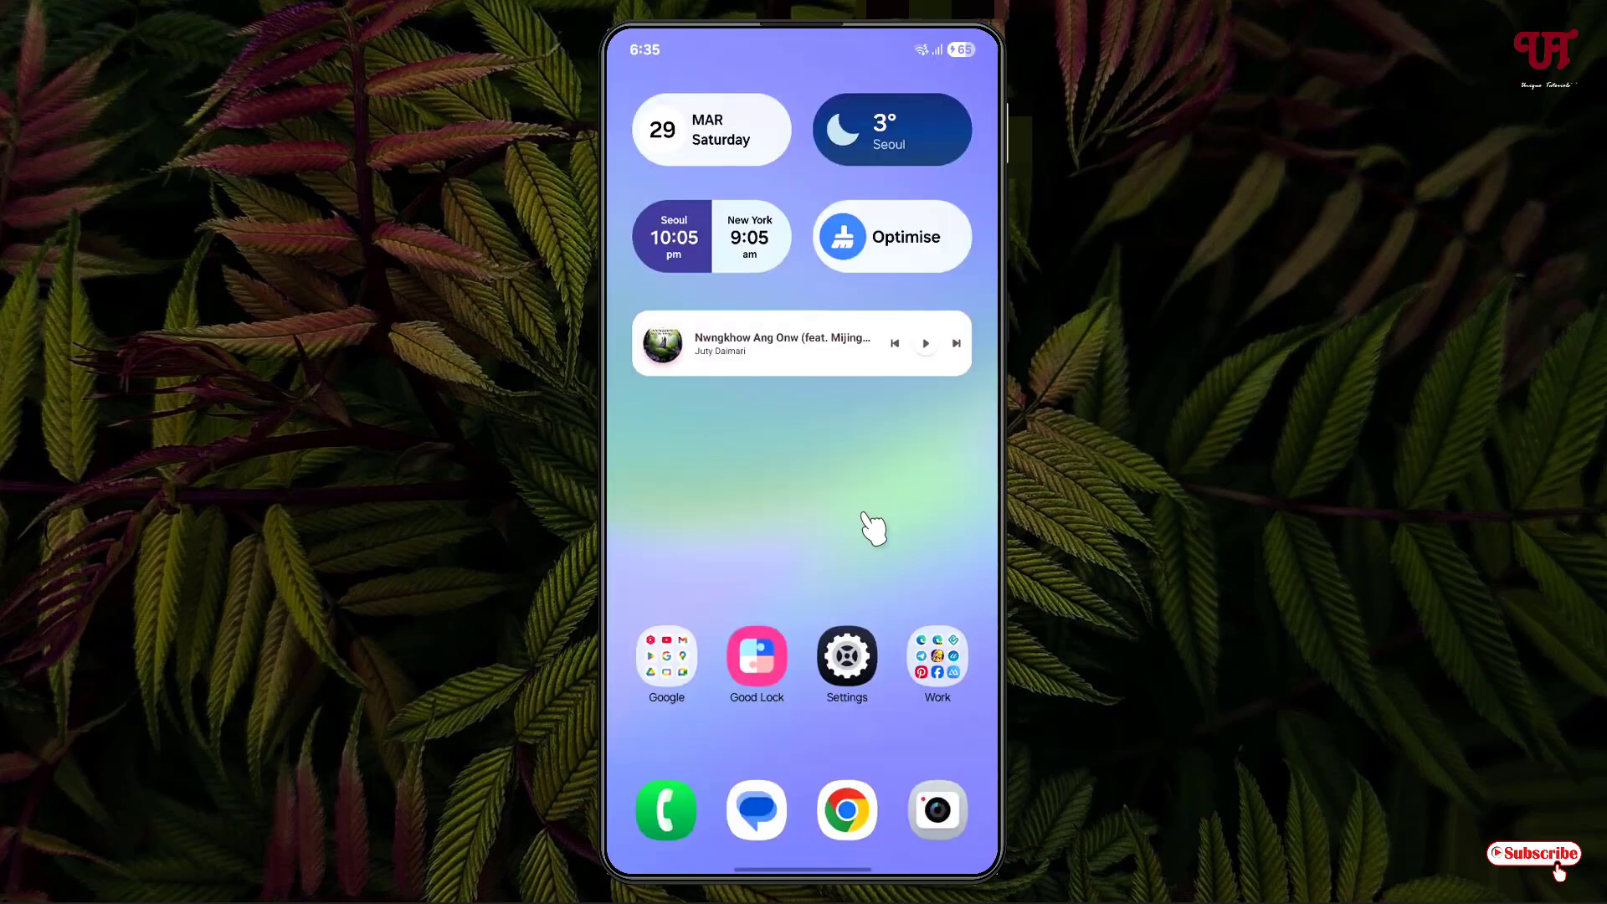
left_click(846, 810)
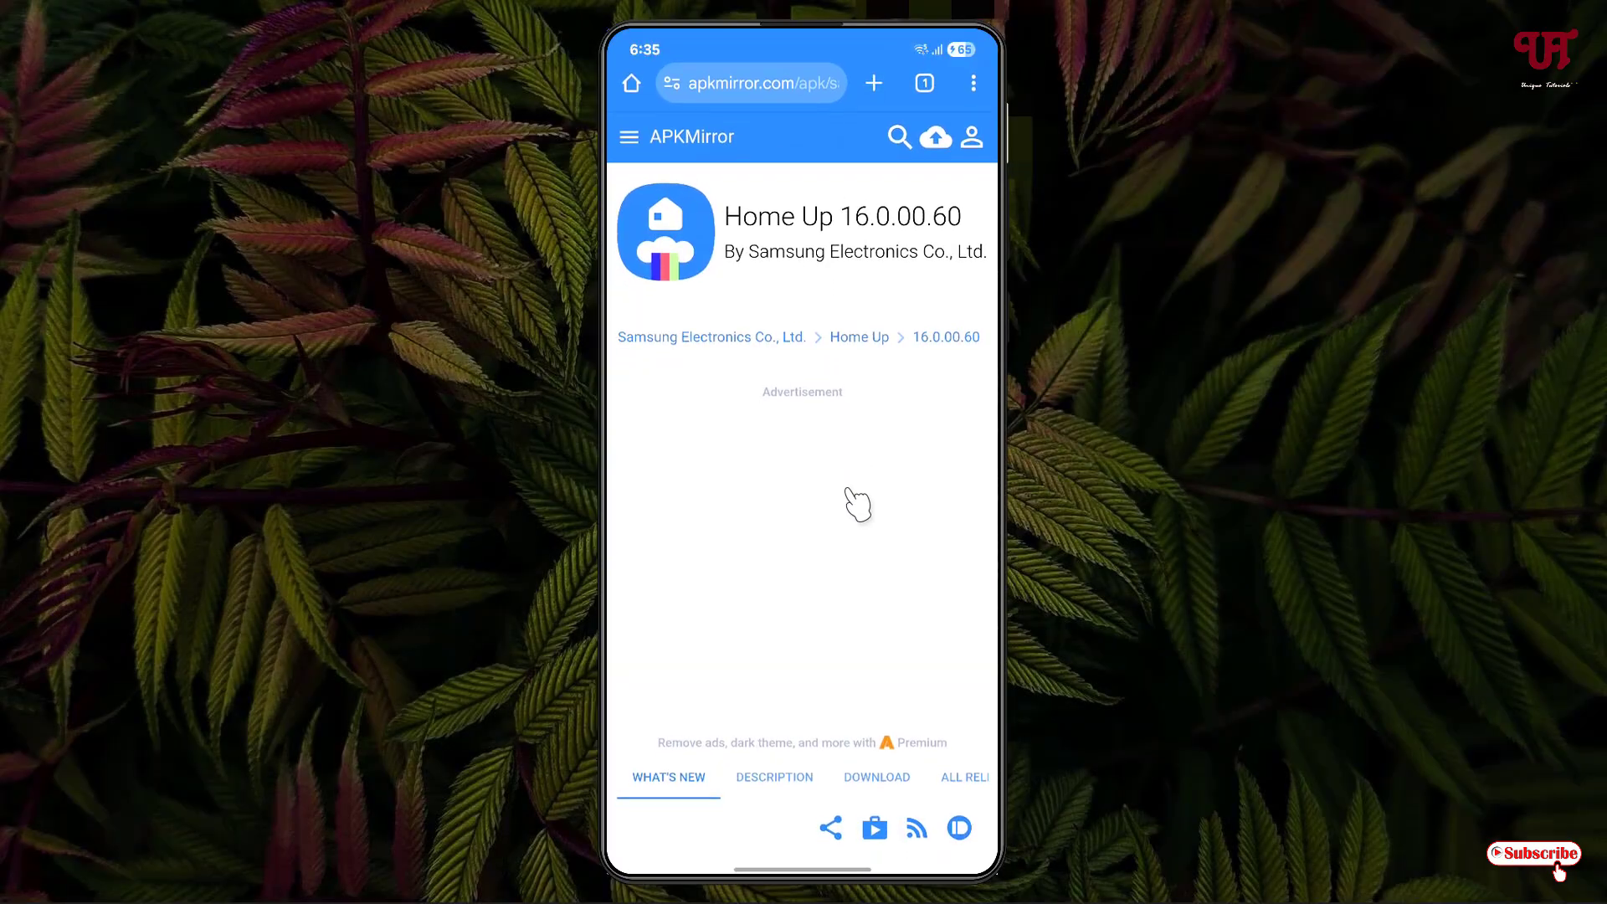
scroll(857, 503, "down", 5)
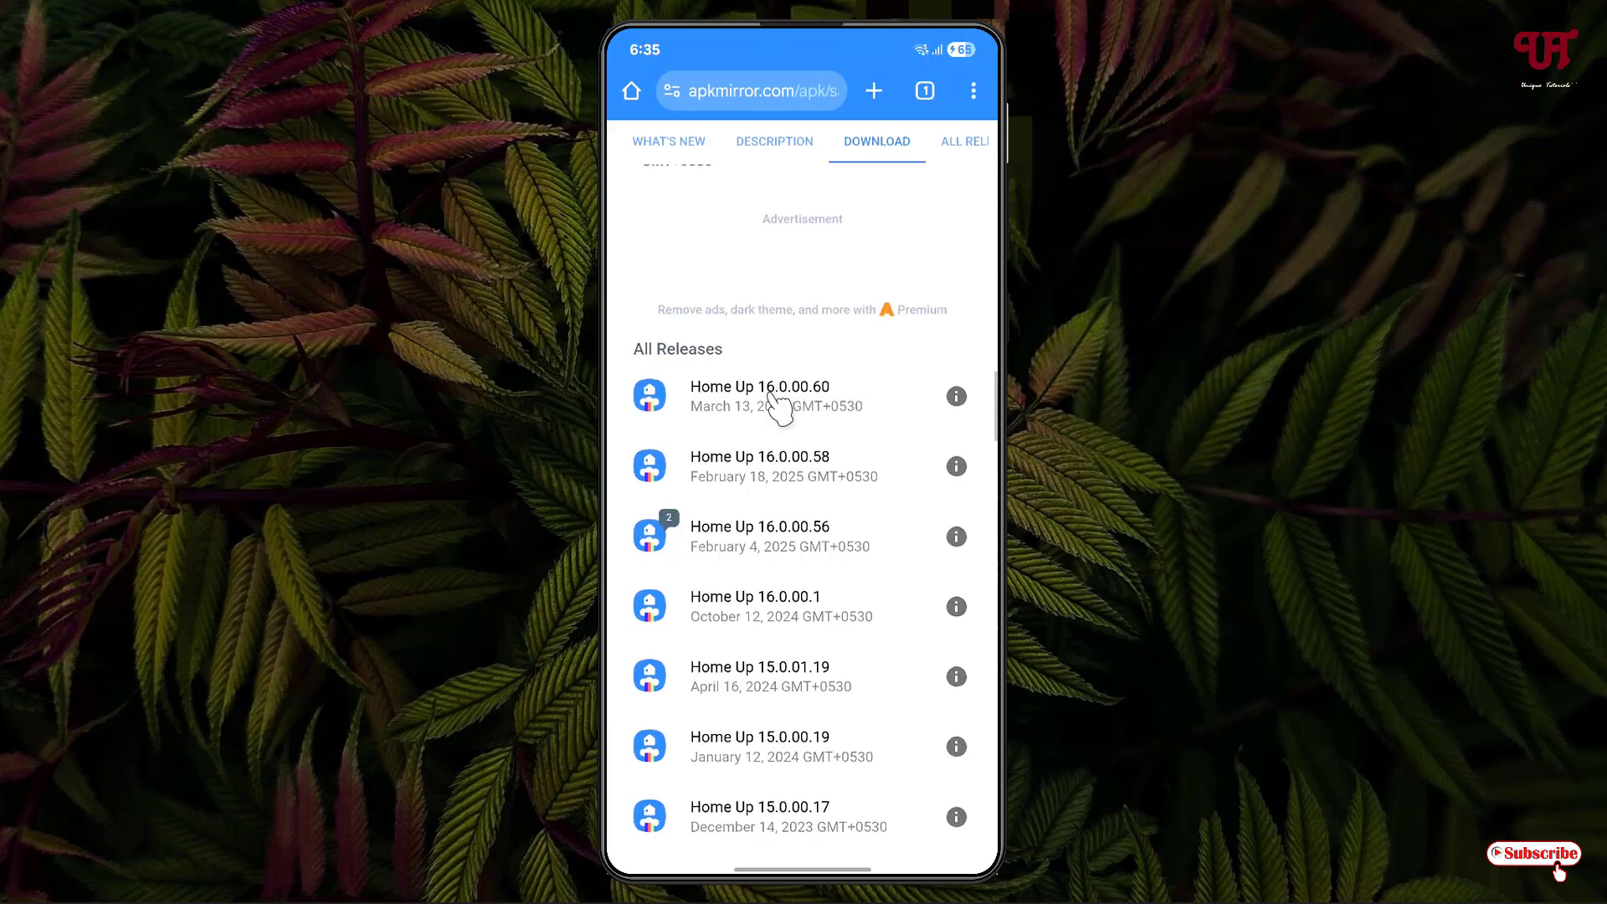
Download the universal Home Up 16.0.00.60 APK and install it
left_click(774, 403)
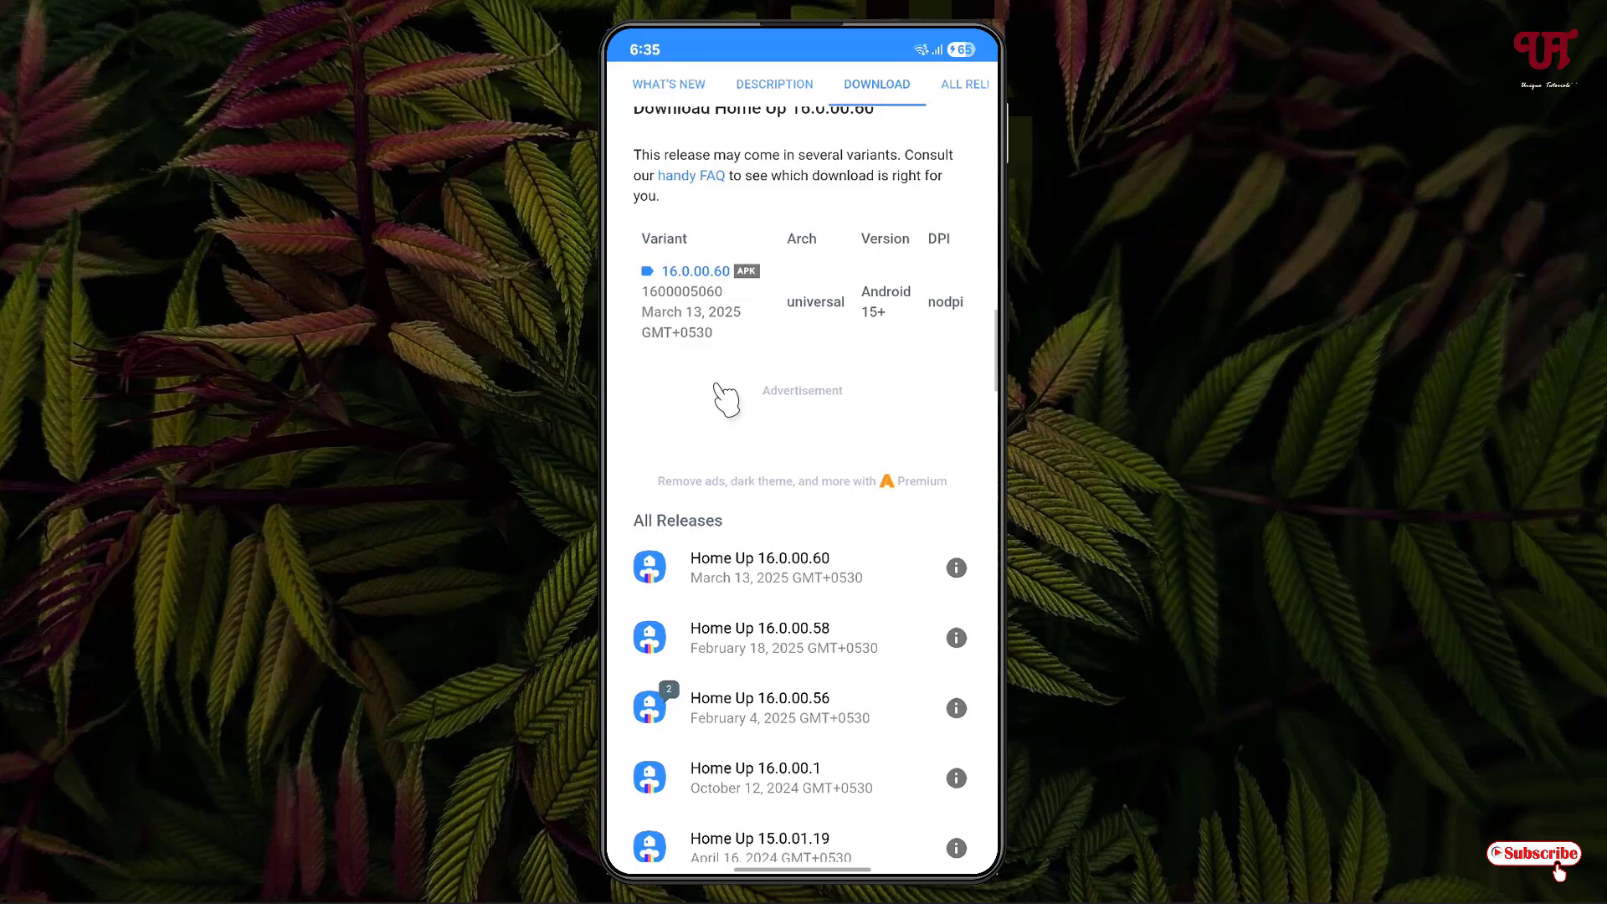
left_click(697, 273)
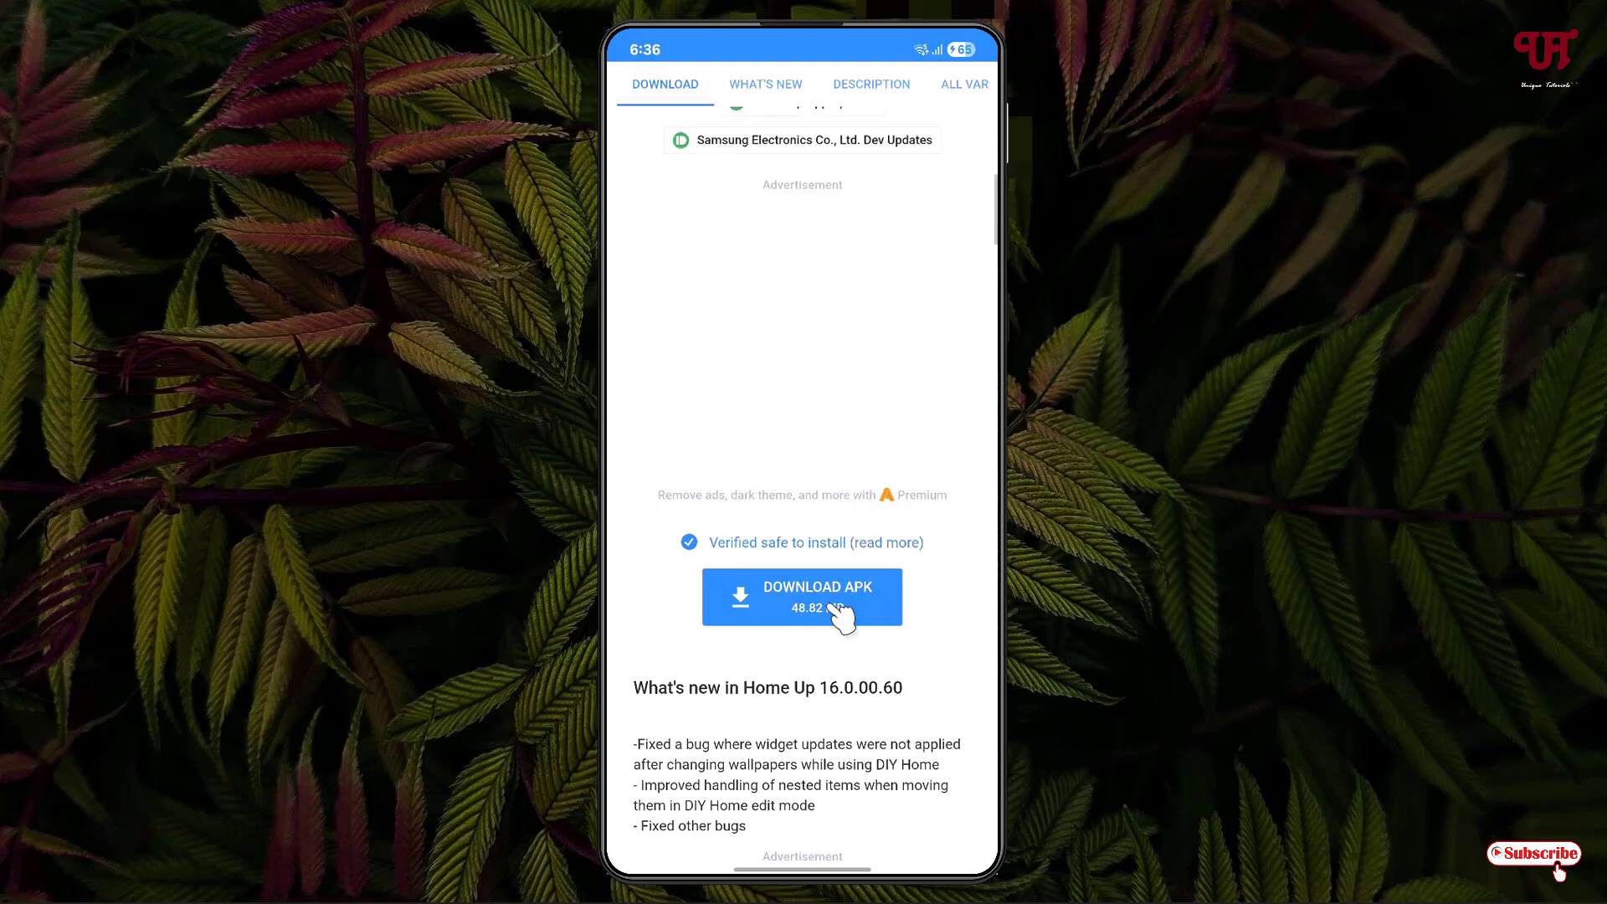
left_click(838, 615)
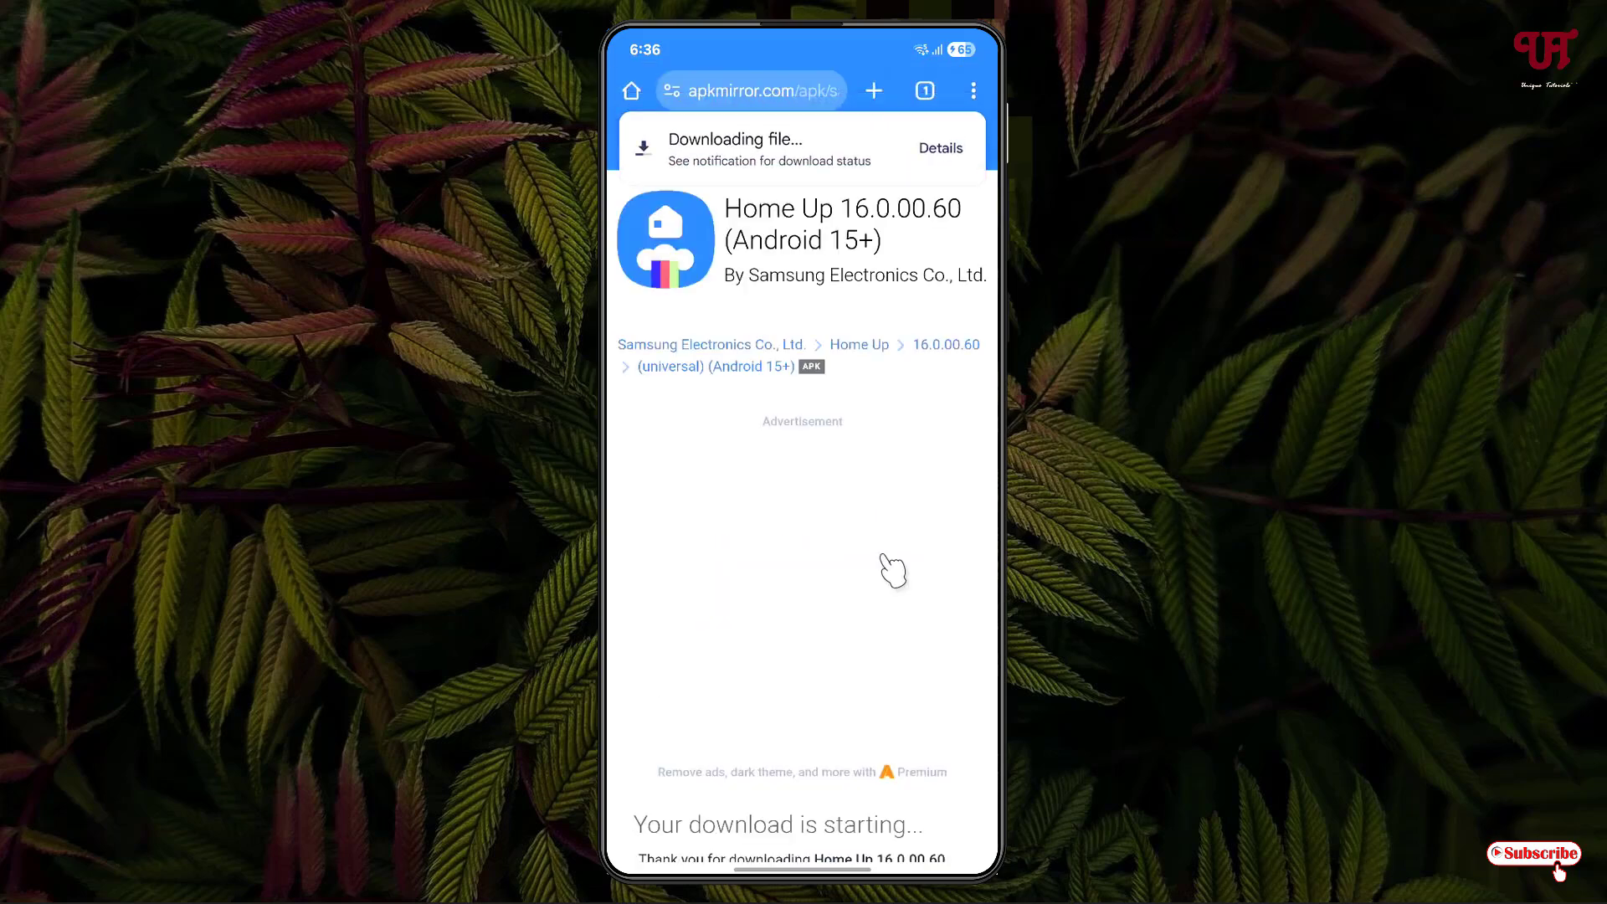
left_click(943, 152)
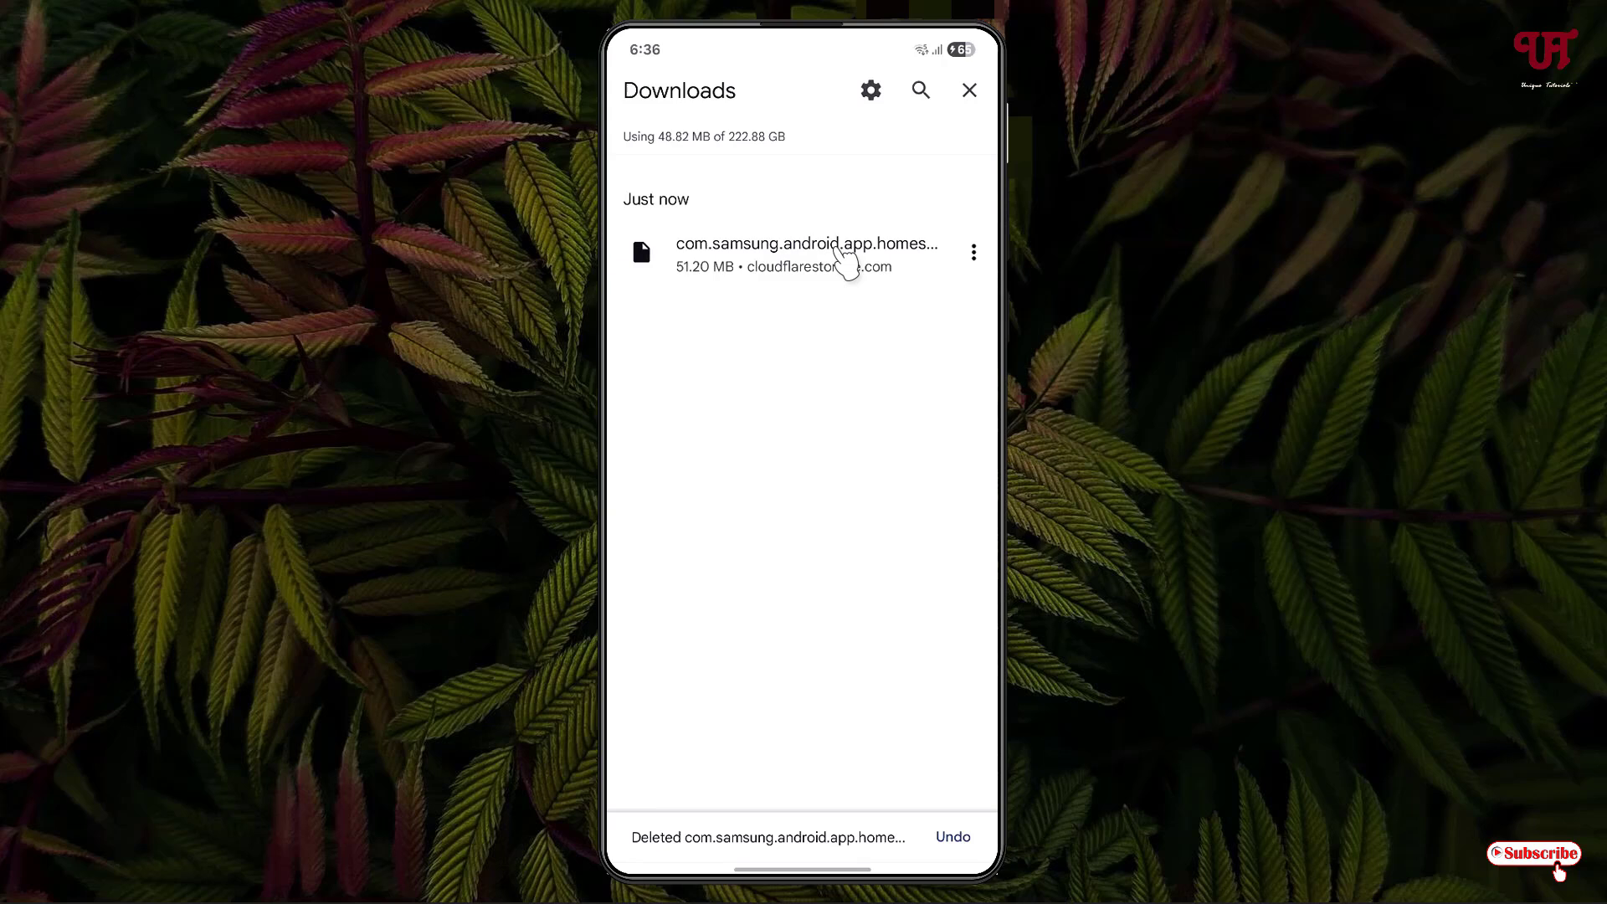
left_click(850, 262)
left_click(906, 814)
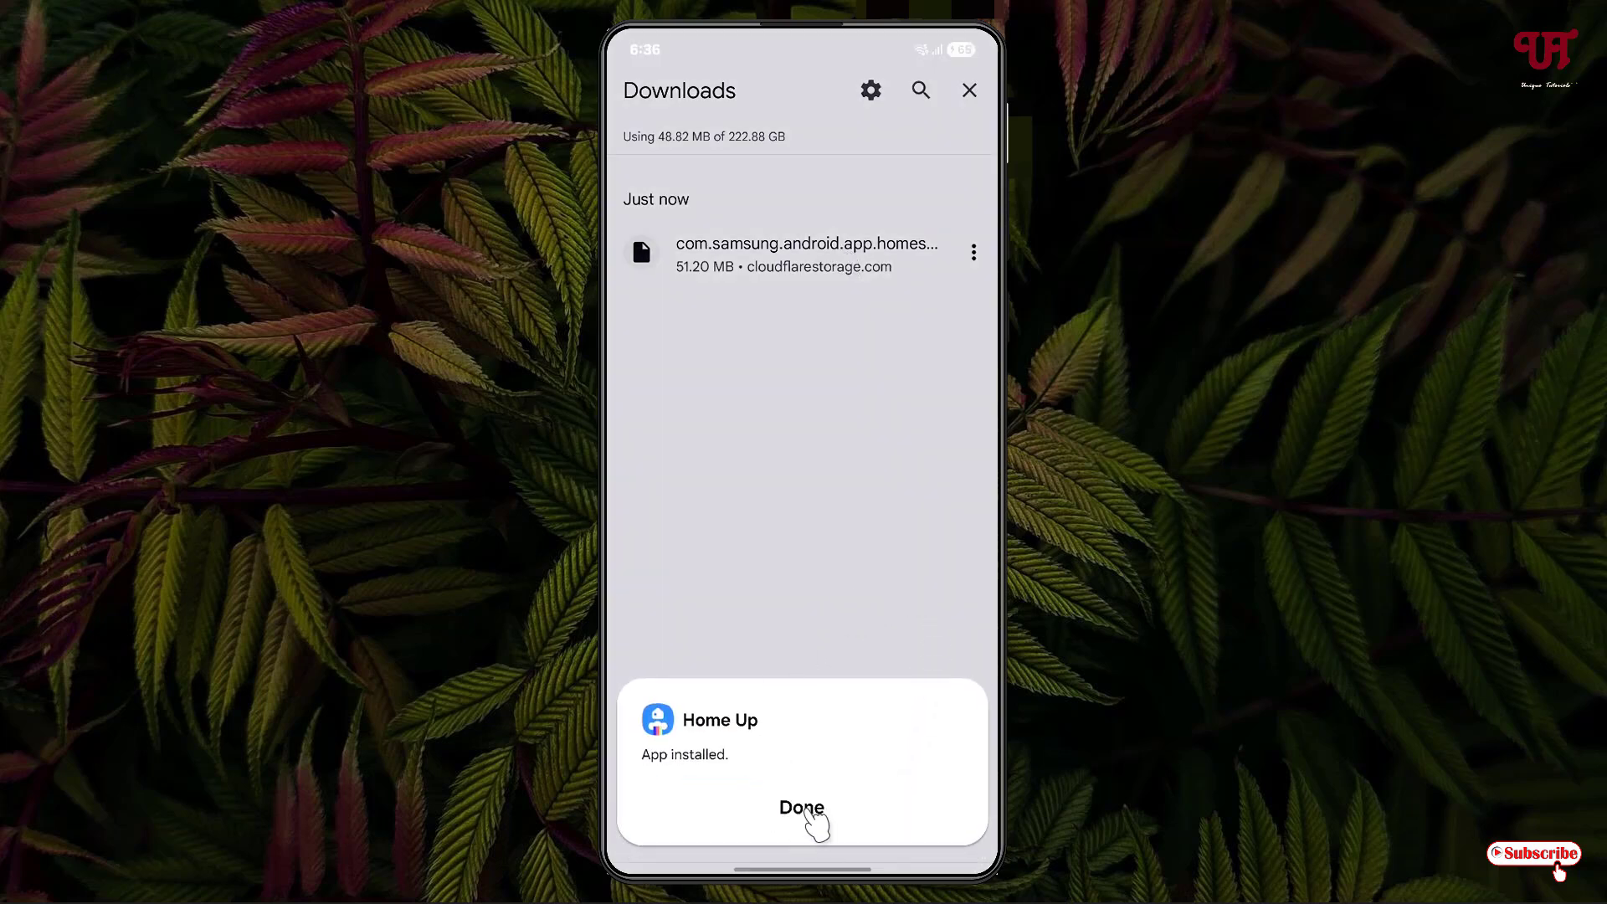
left_click(803, 810)
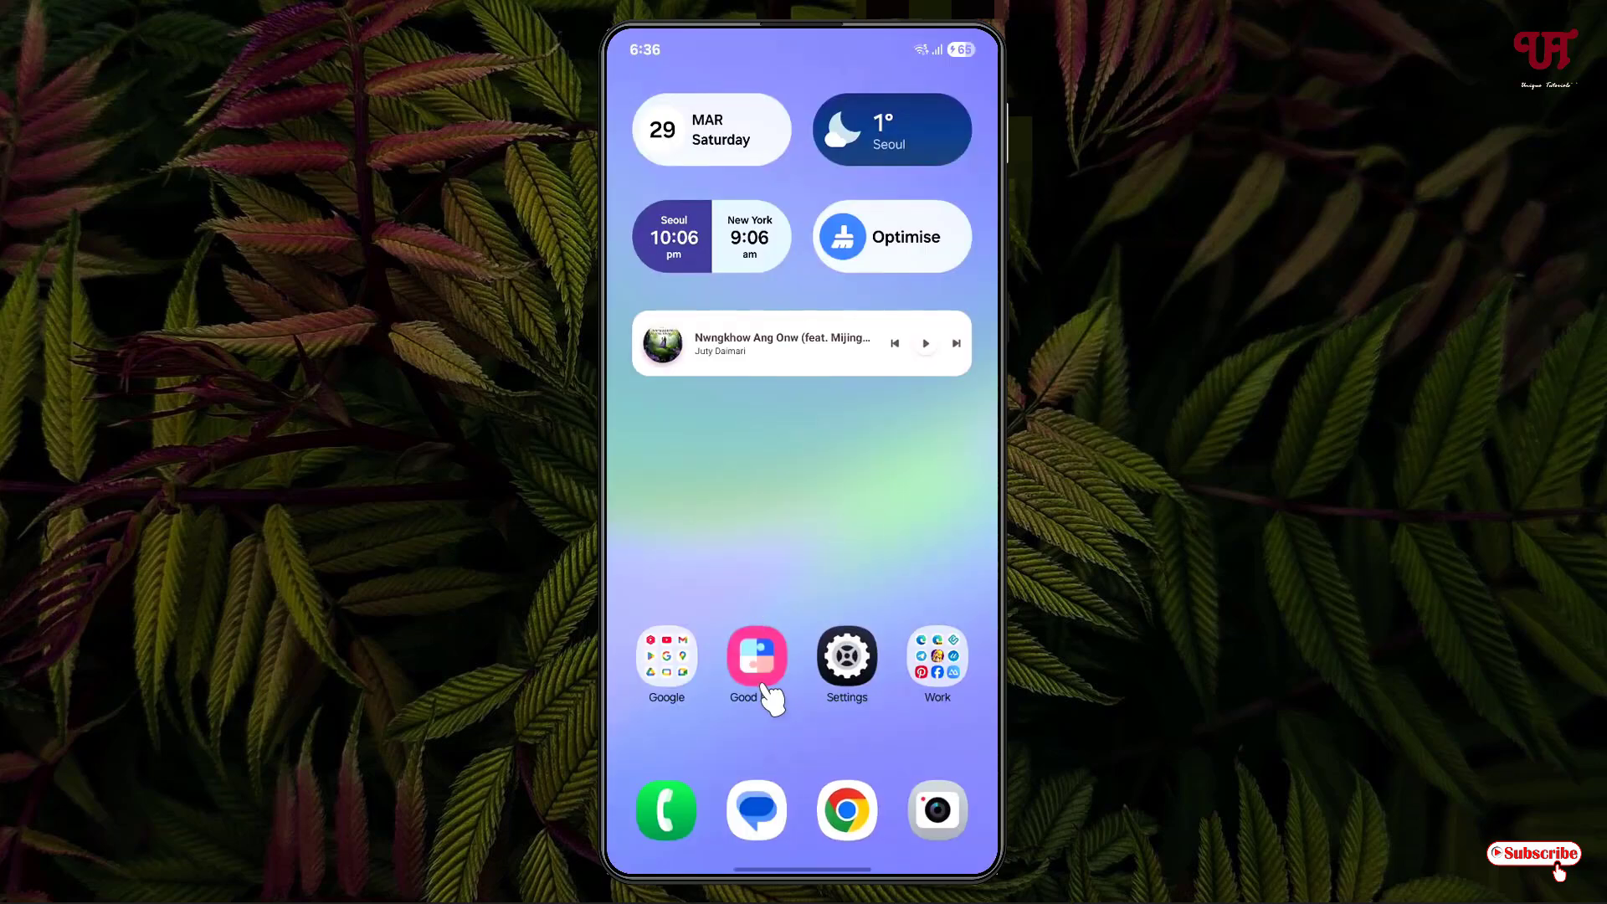
Look at Good Lock's notification plugins, then return to the home screen
left_click(756, 659)
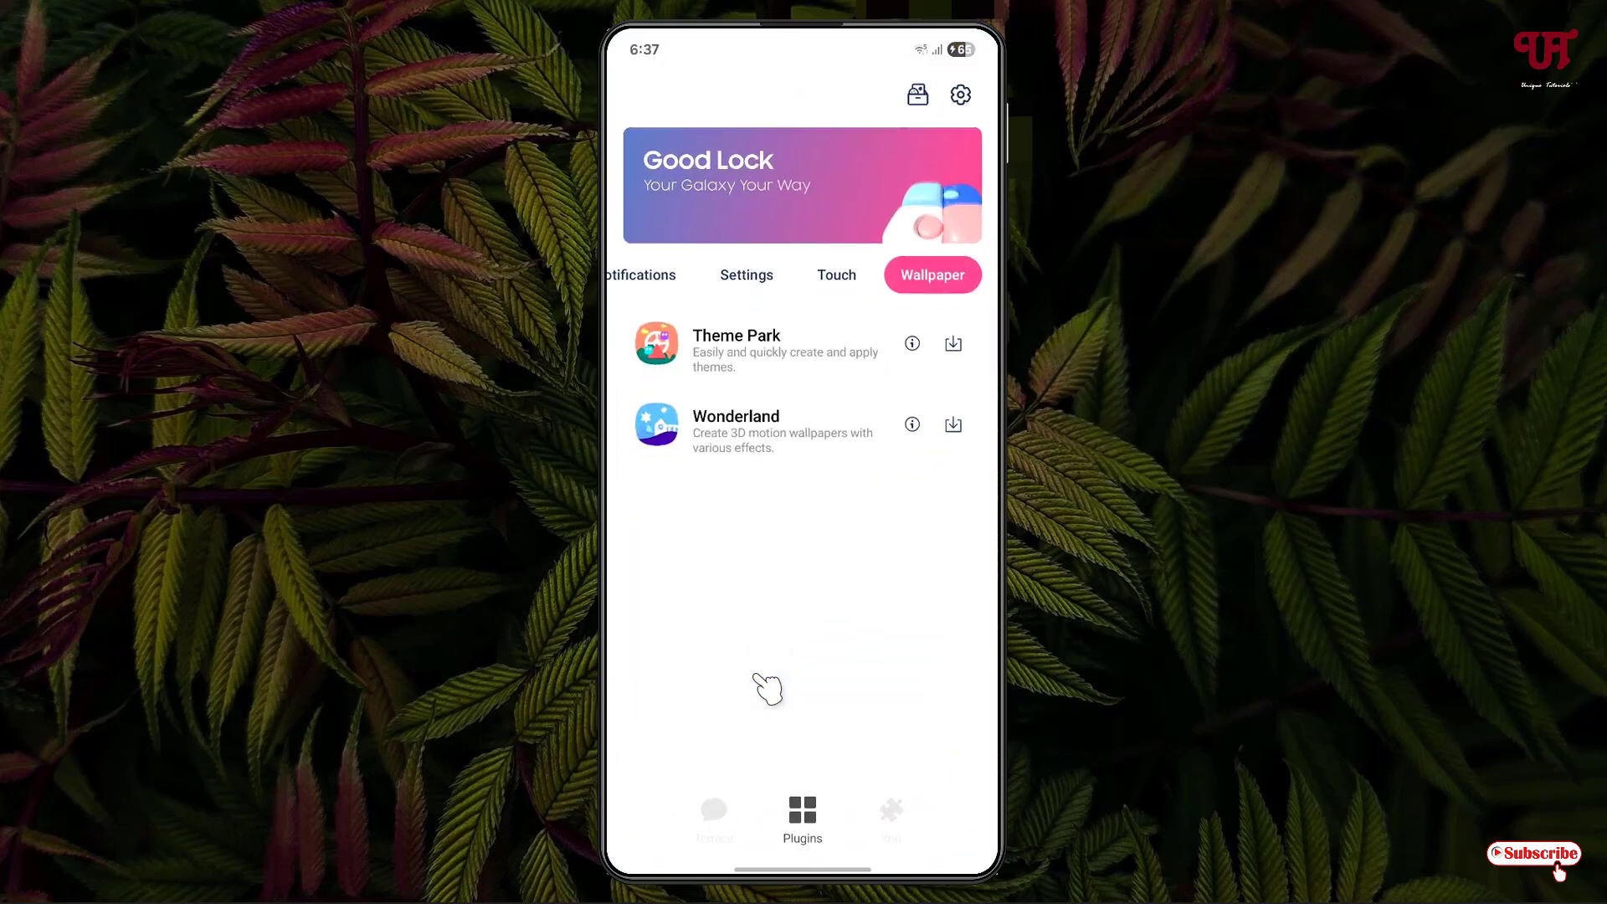
left_click(675, 283)
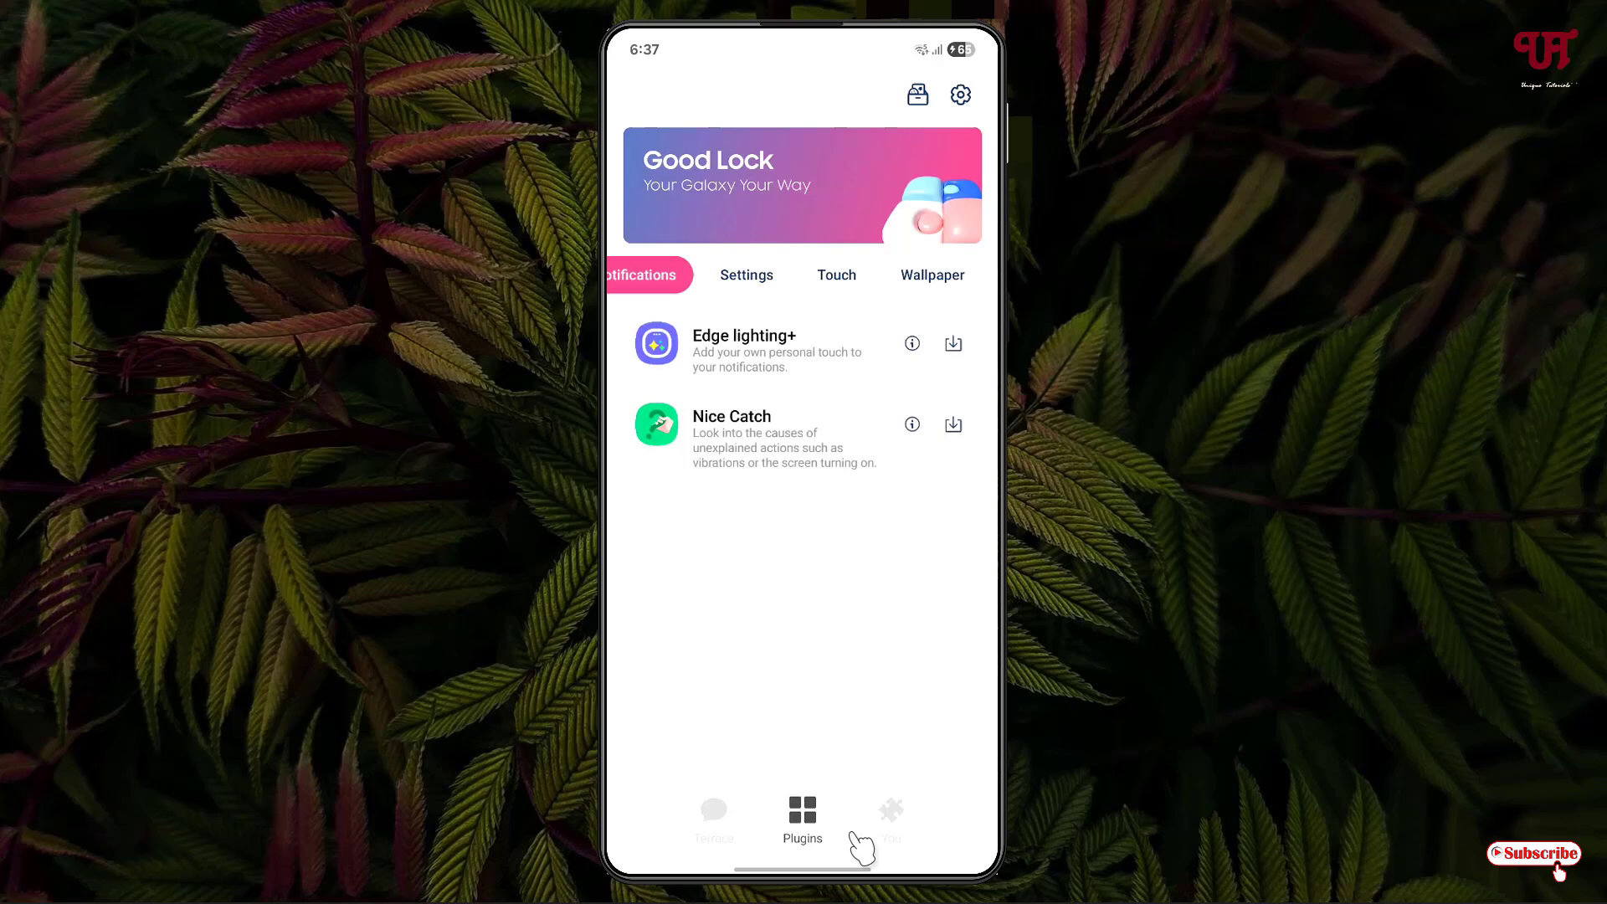
left_click_drag(854, 847, 836, 435)
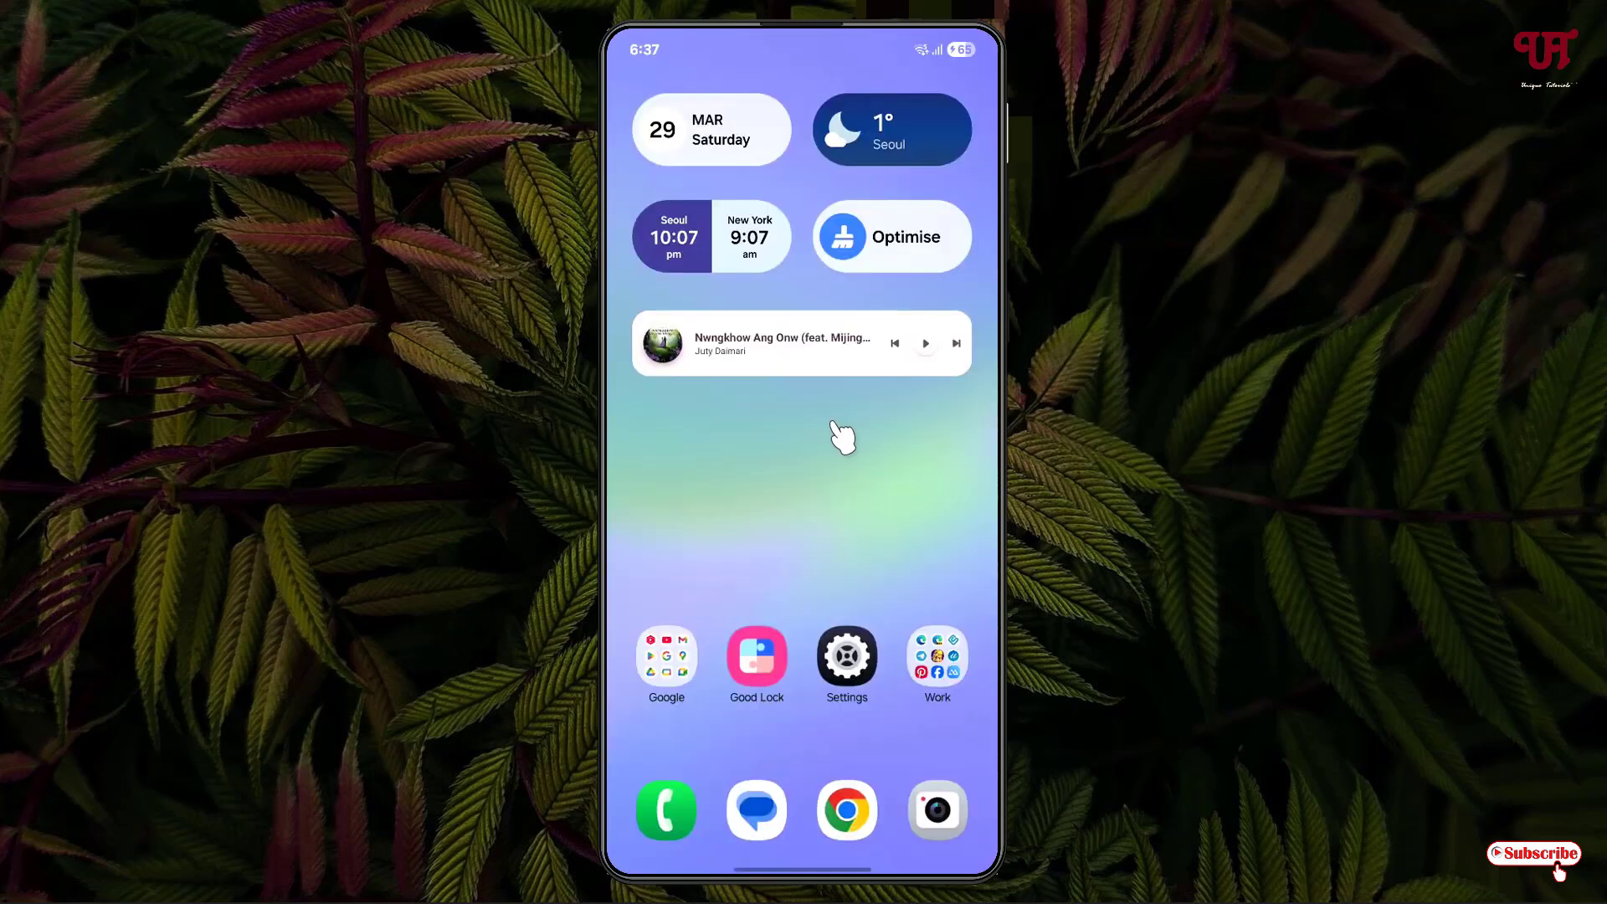
From home screen edit mode, go to home screen Settings and launch Home Up via More customisations
left_click(823, 513)
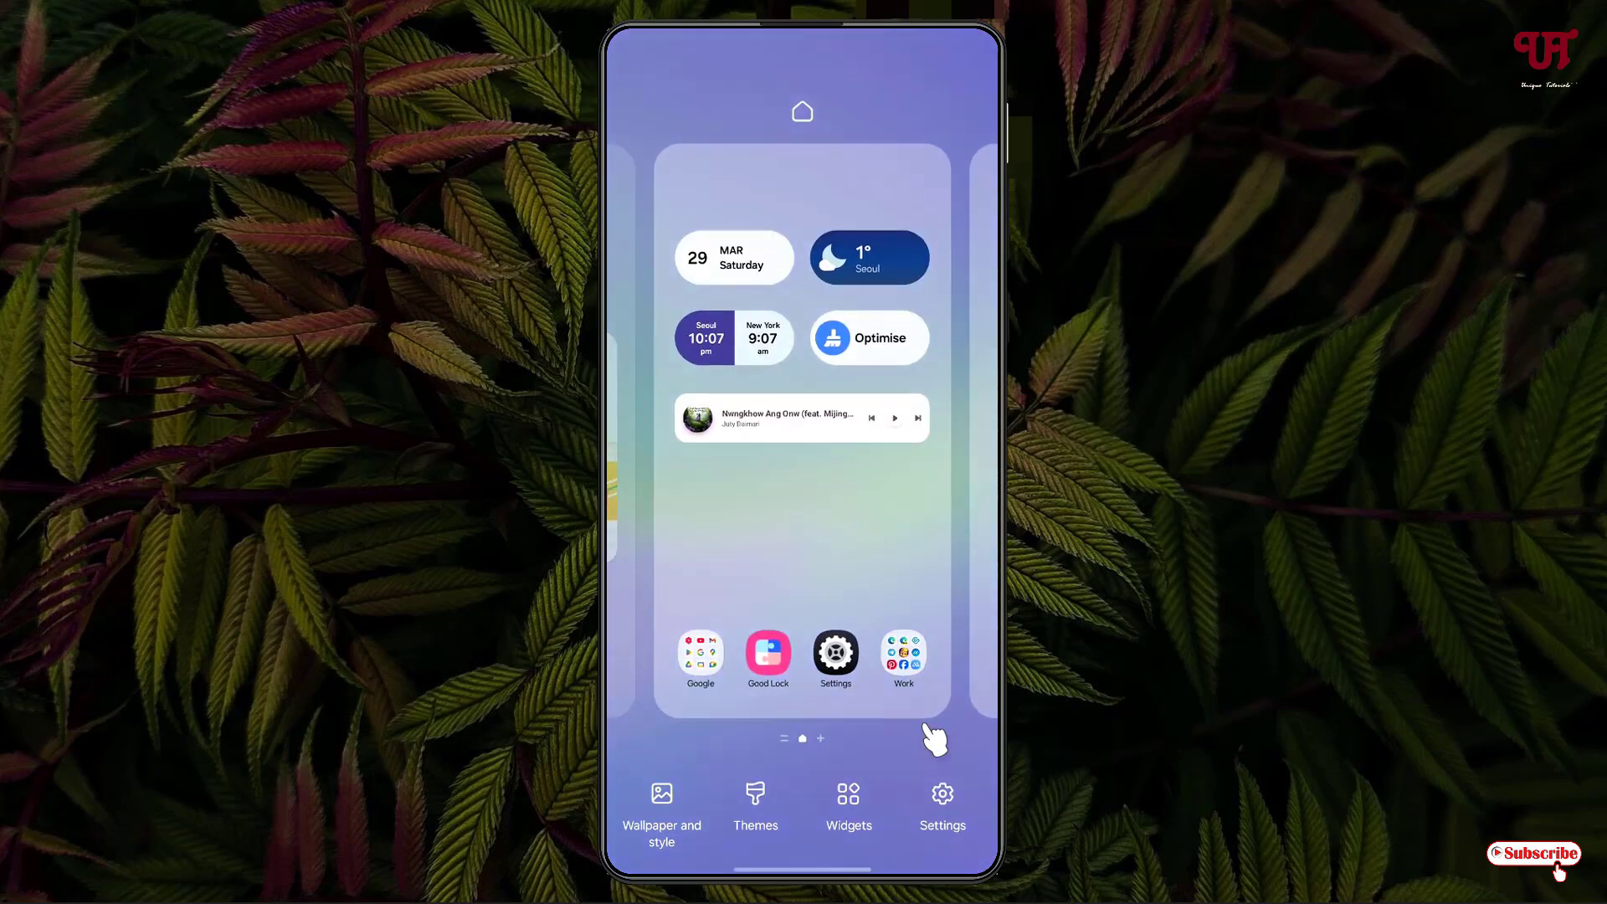
left_click(958, 830)
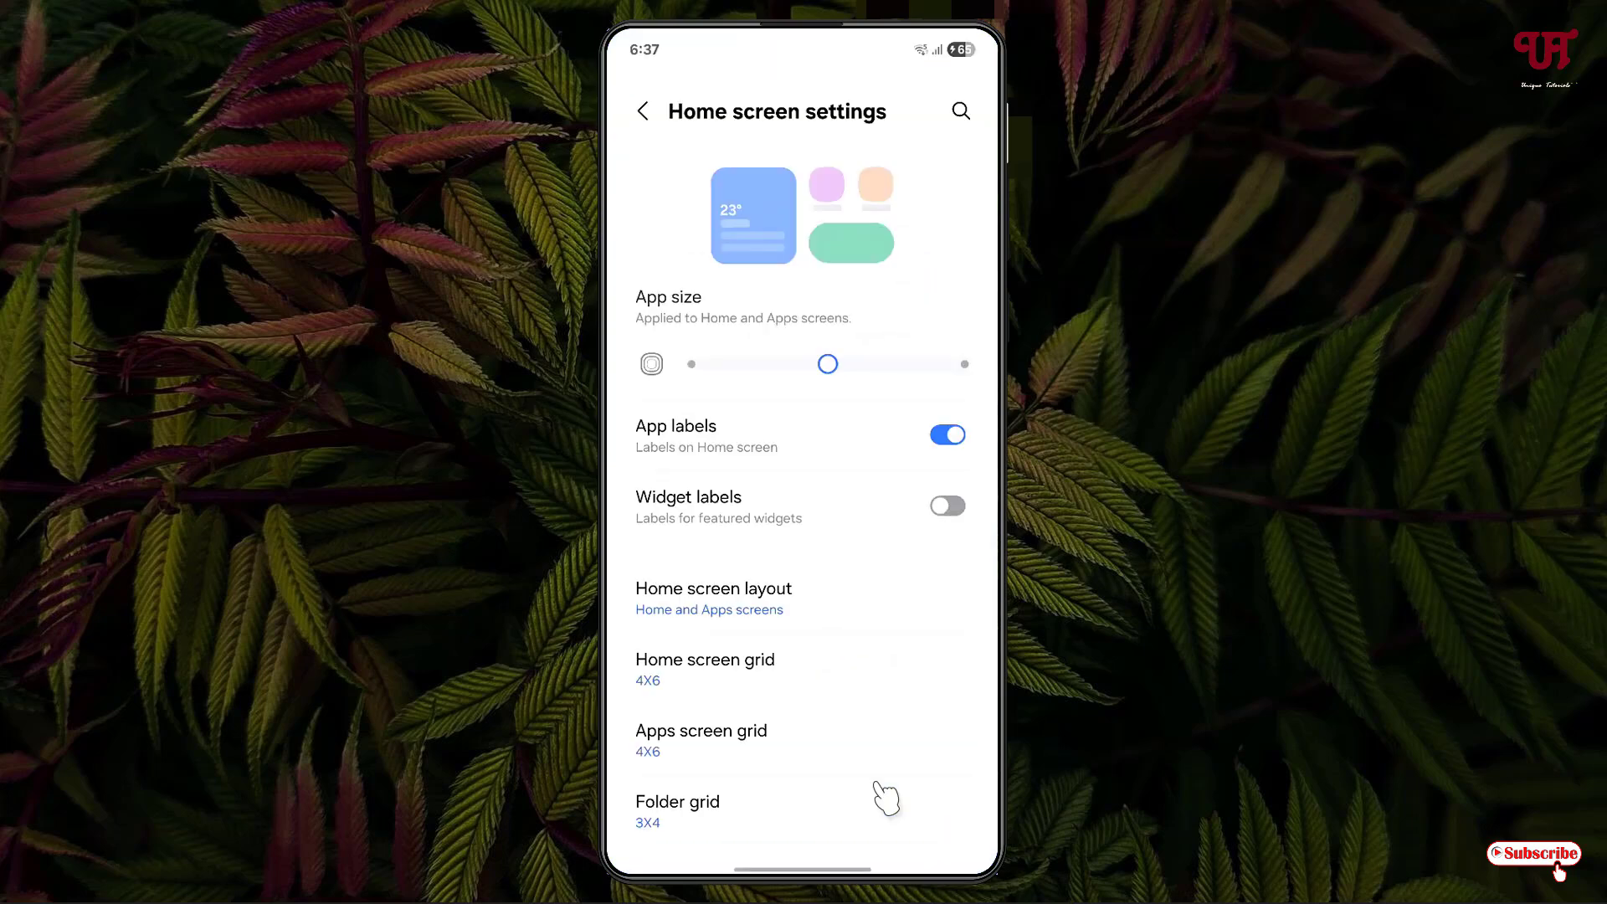
scroll(867, 711, "down", 10)
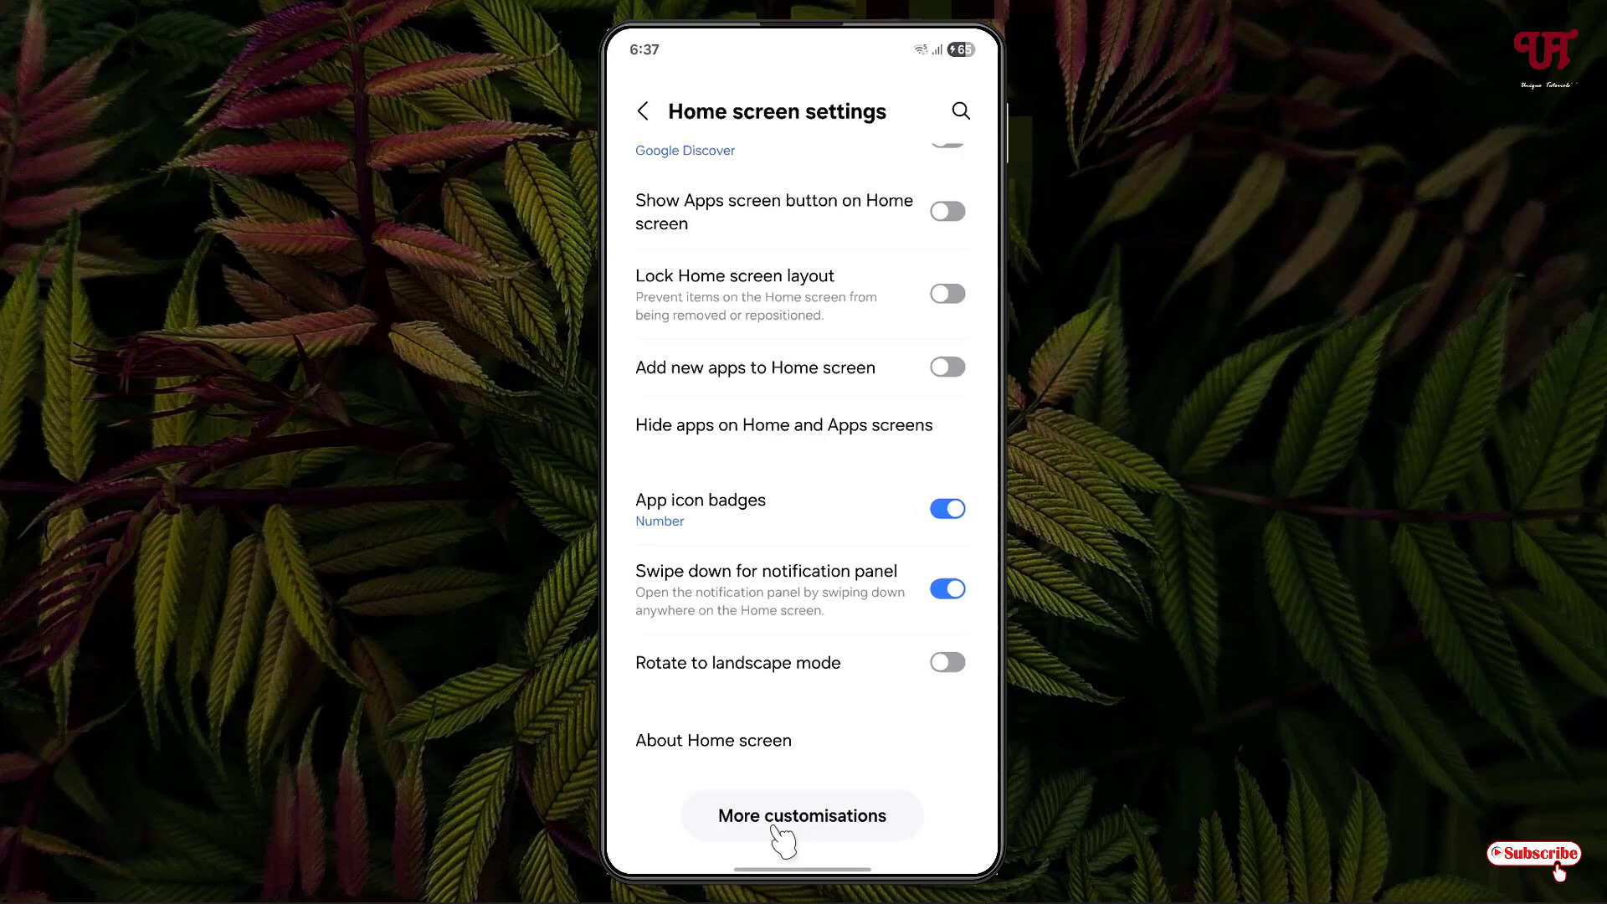
left_click(829, 829)
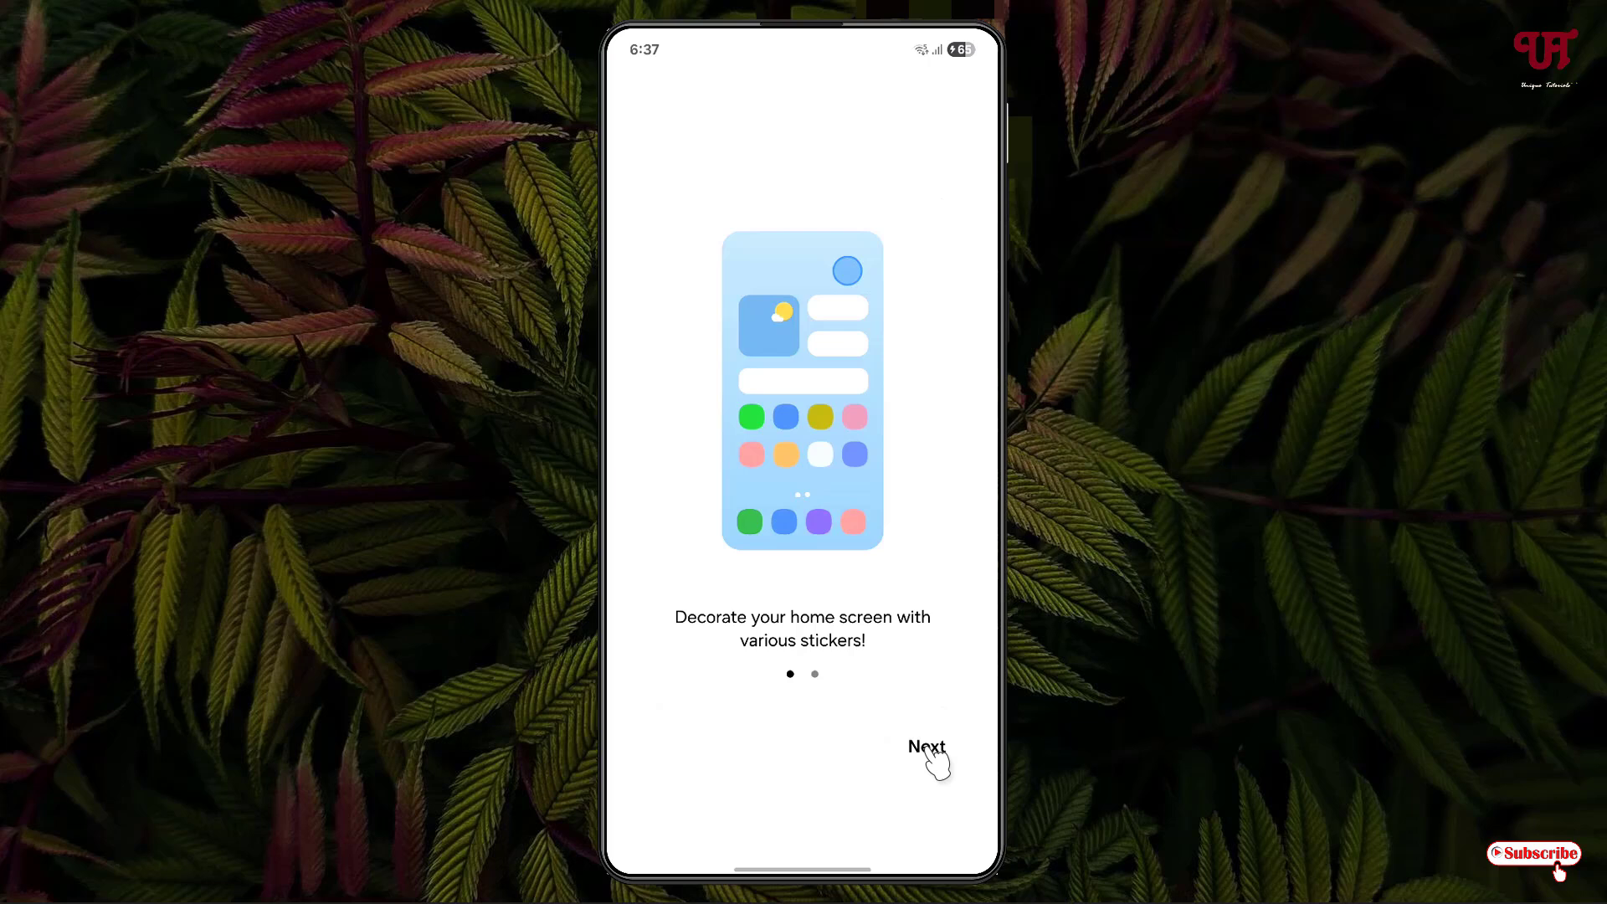
Get through both Home Up introduction pages and turn on Home Up's master toggle
left_click(936, 754)
left_click(932, 753)
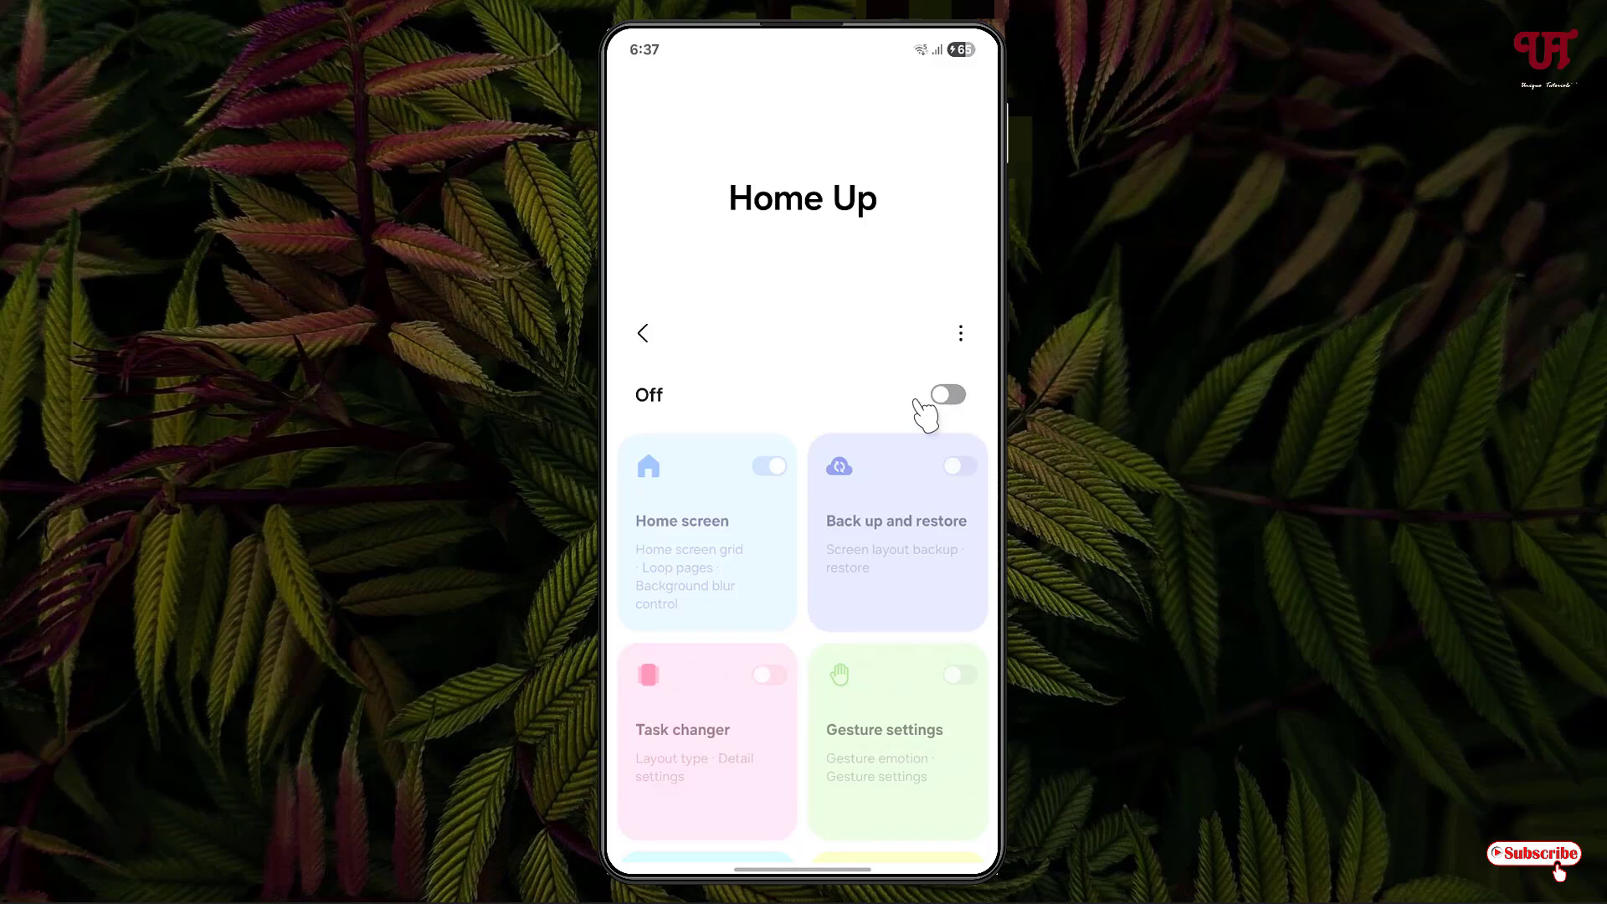
left_click(947, 397)
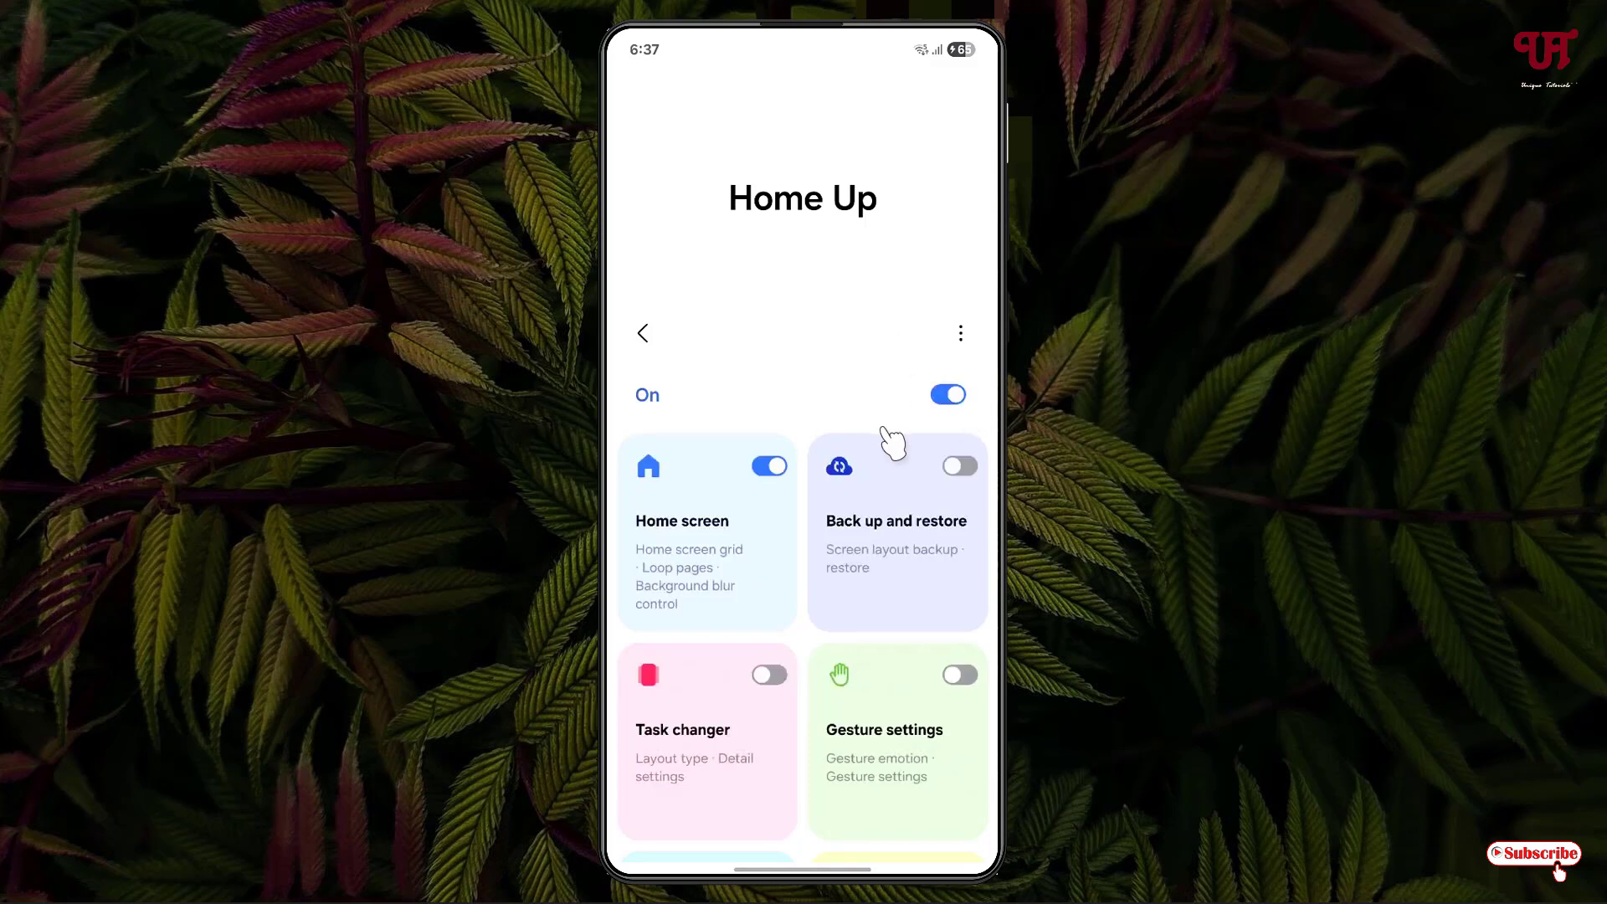
left_click_drag(891, 442, 879, 341)
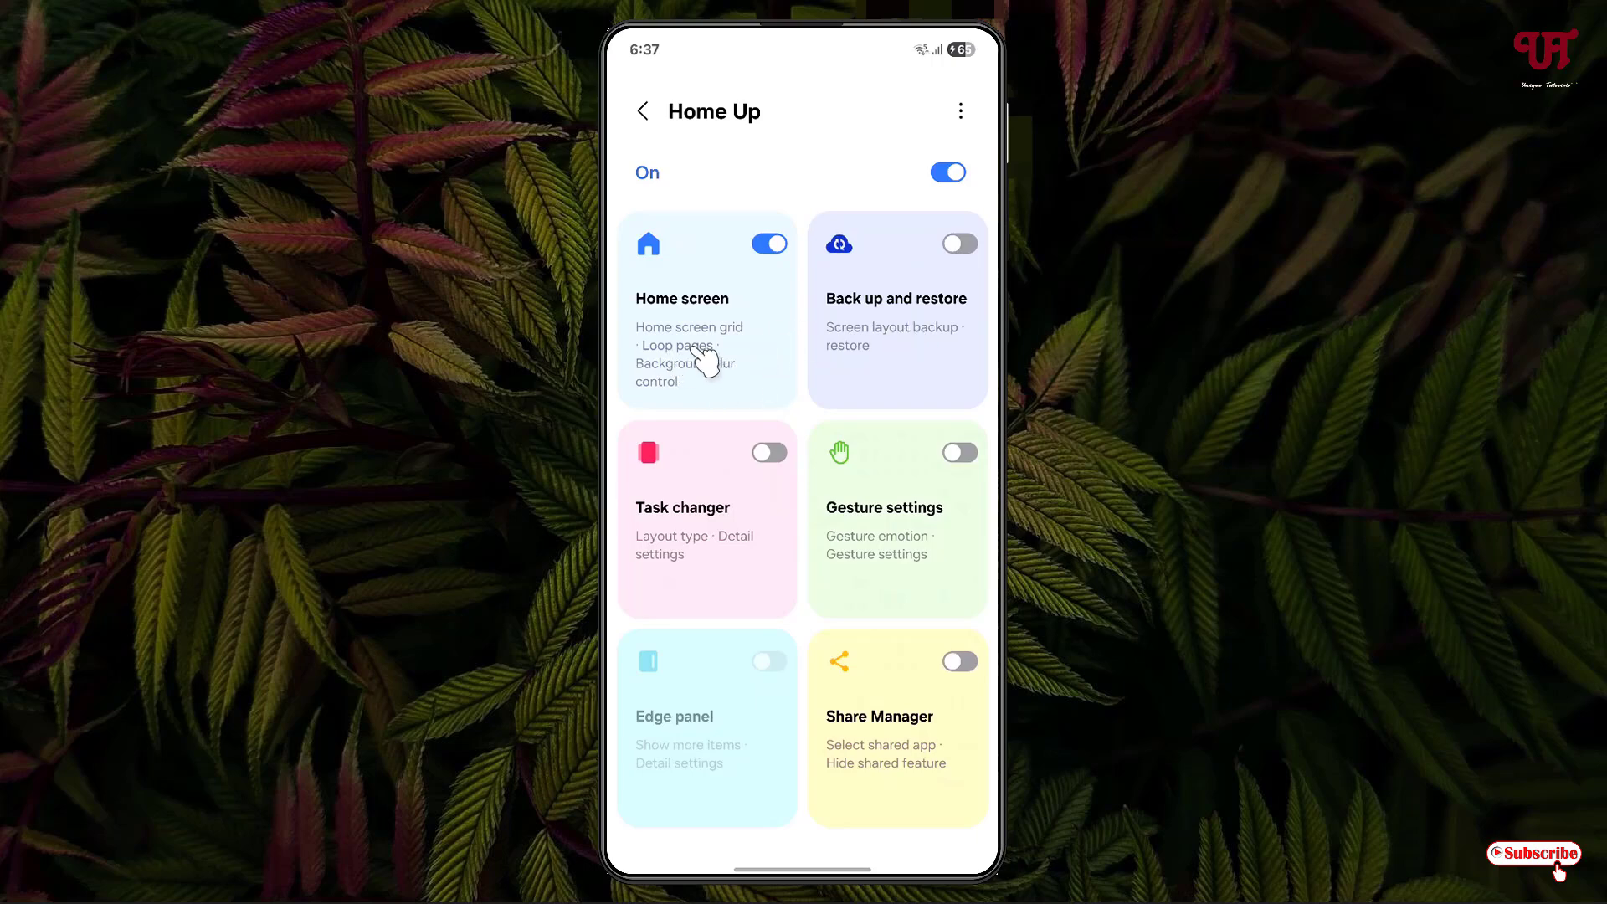
left_click(707, 361)
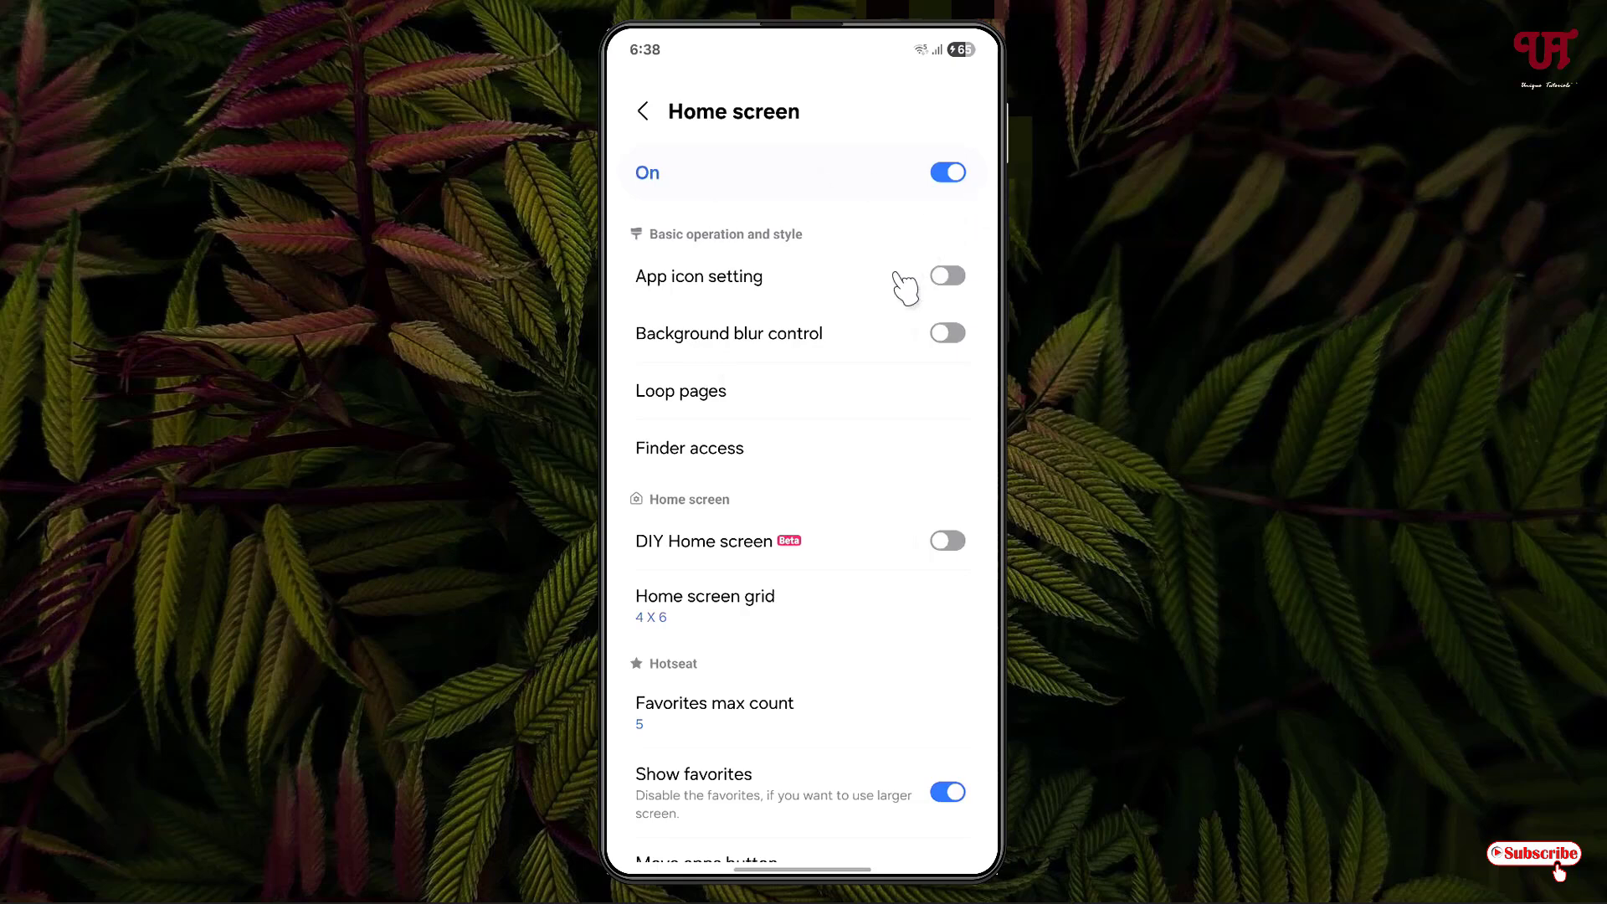
scroll(886, 348, "down", 3)
scroll(893, 348, "down", 3)
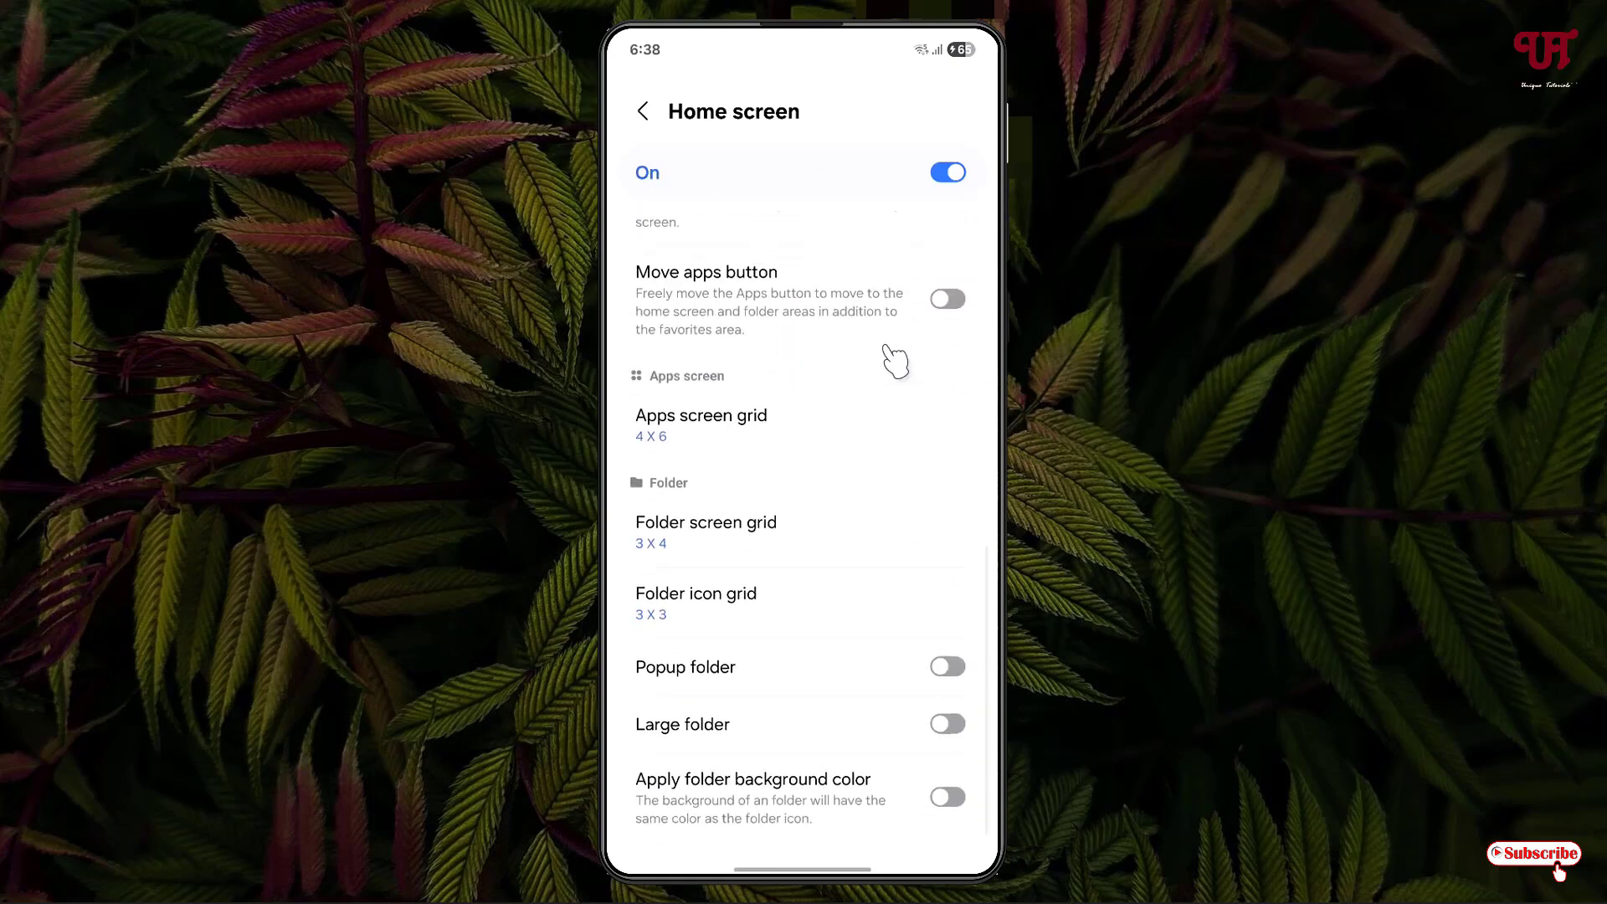
scroll(890, 359, "up", 3)
scroll(890, 360, "up", 3)
left_click(645, 110)
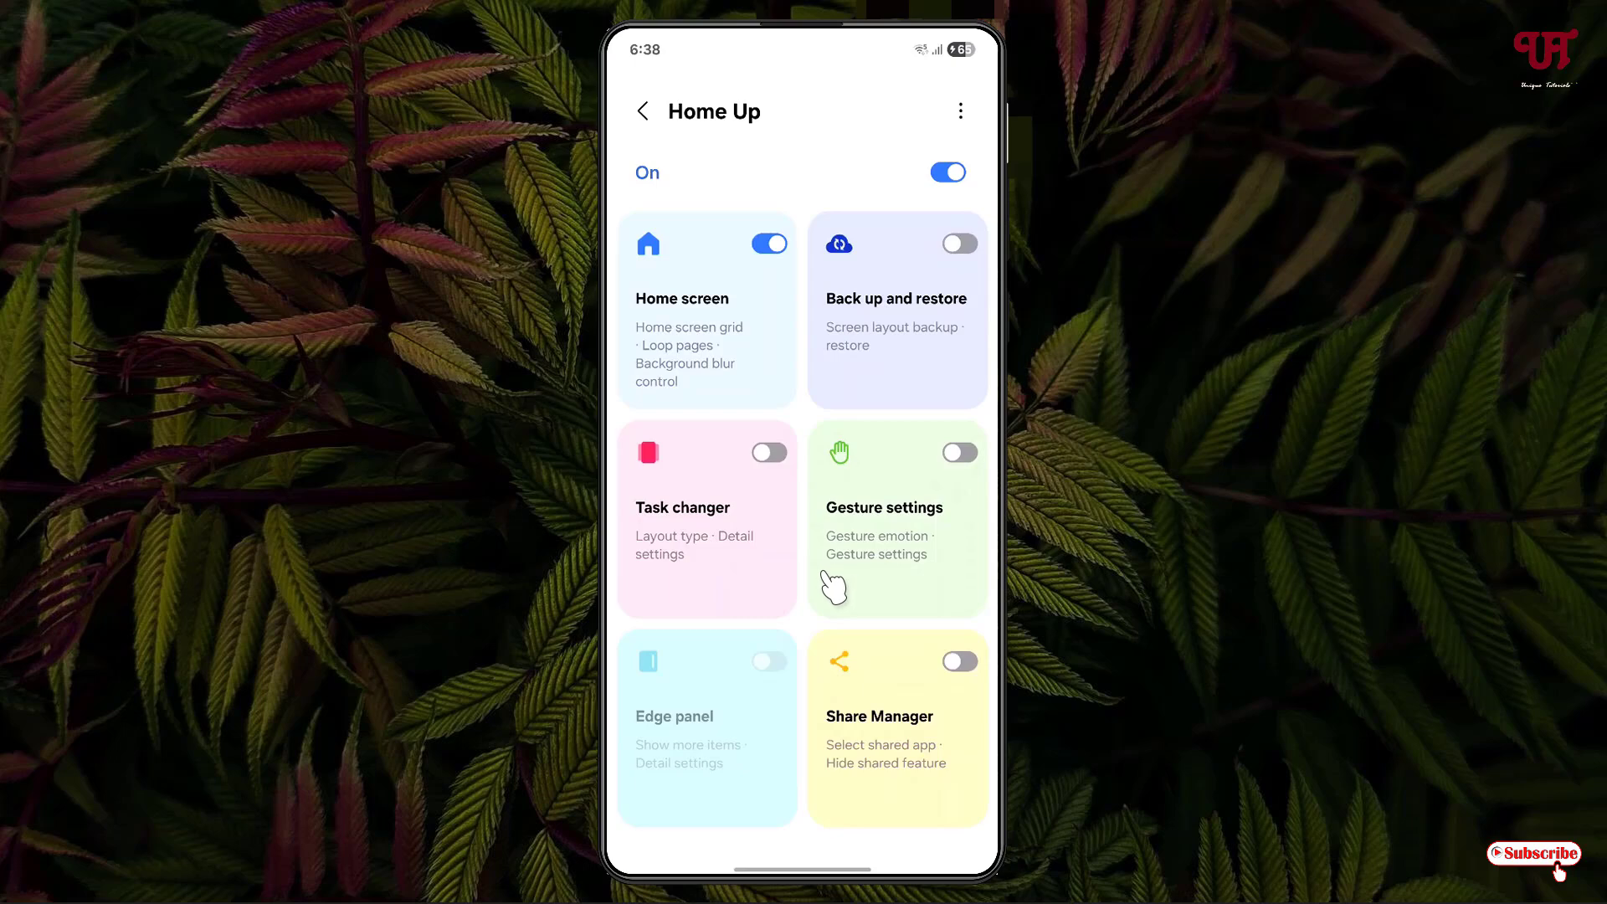
Swipe up from the bottom edge to exit Home Up to the home screen
left_click_drag(848, 860, 869, 450)
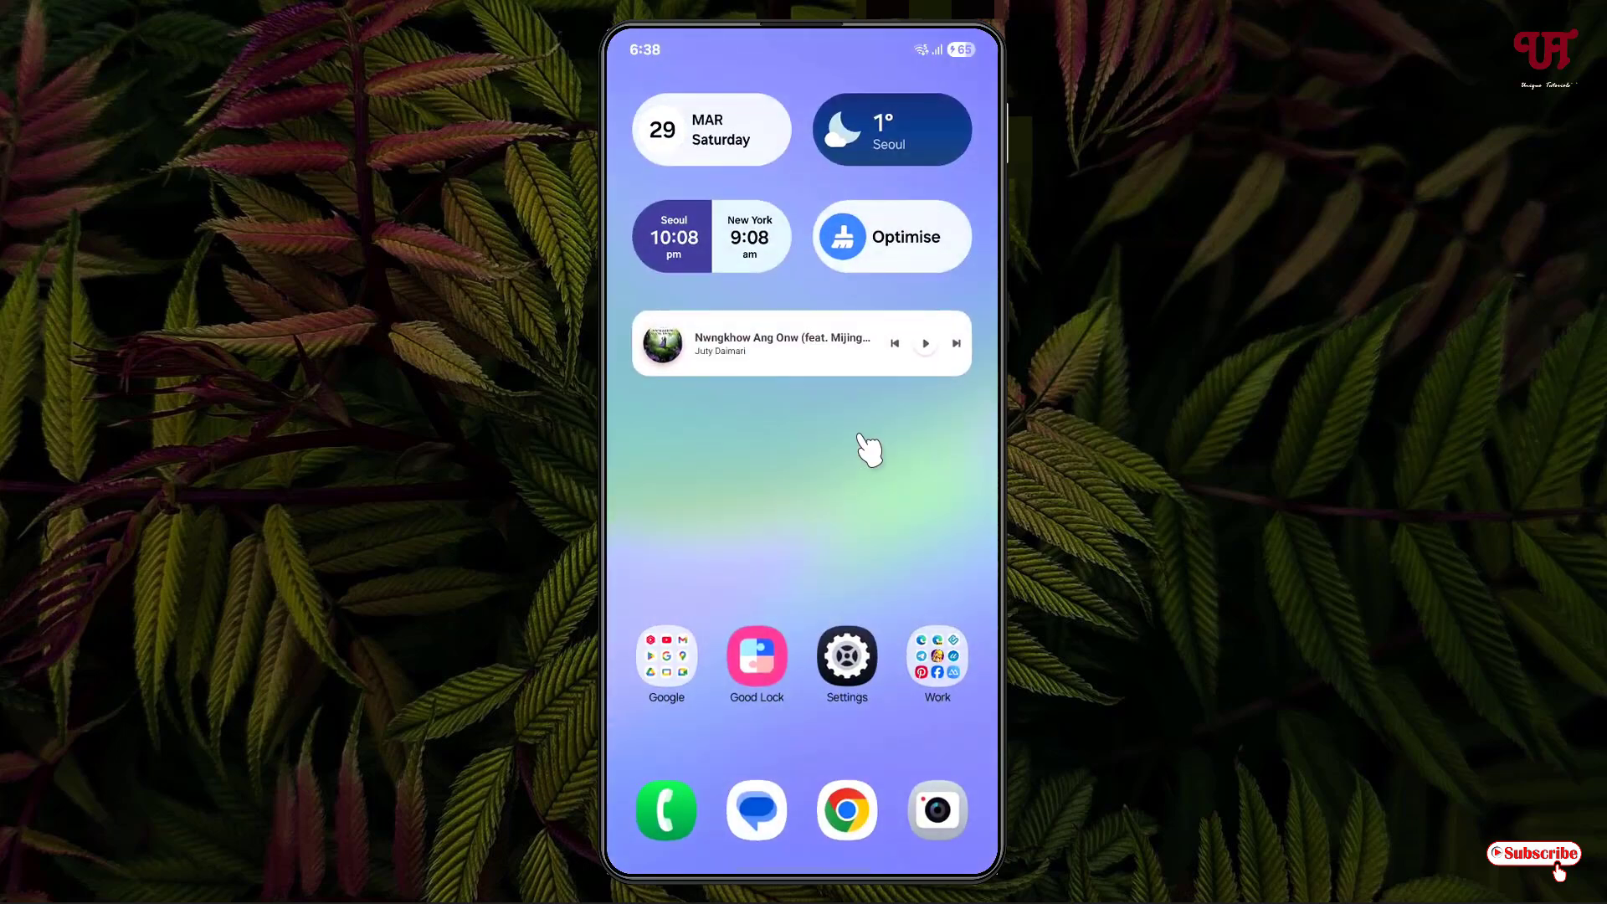